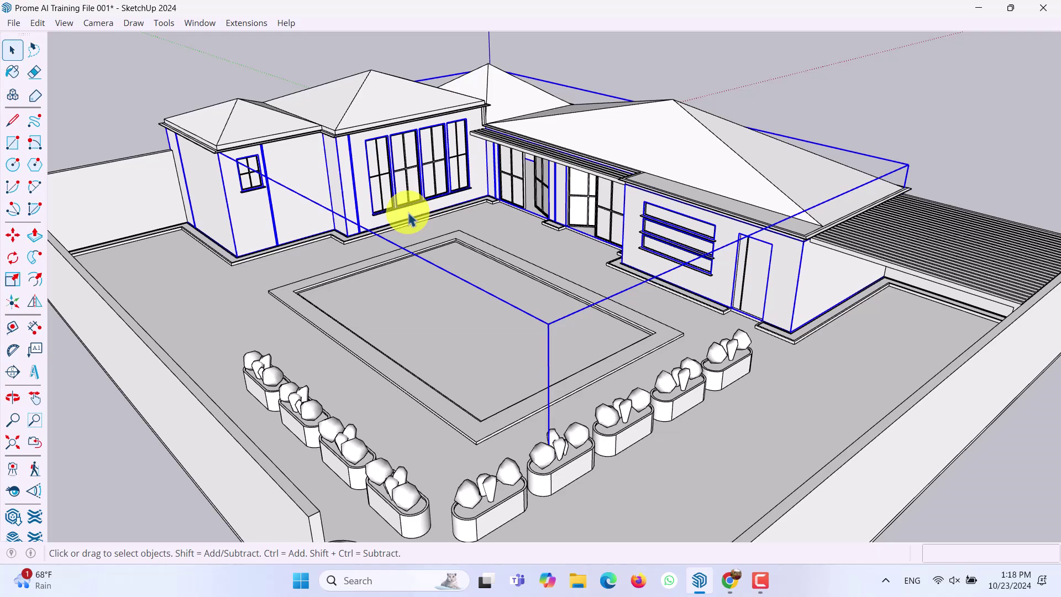
Orbit and zoom around the house and pool to review the model from several angles
mouse_move(474, 277)
mouse_down()
mouse_move(486, 249)
mouse_move(606, 241)
mouse_move(491, 190)
mouse_move(481, 334)
mouse_move(474, 274)
mouse_move(373, 215)
mouse_move(450, 265)
mouse_move(393, 287)
mouse_move(481, 293)
mouse_move(468, 297)
mouse_up()
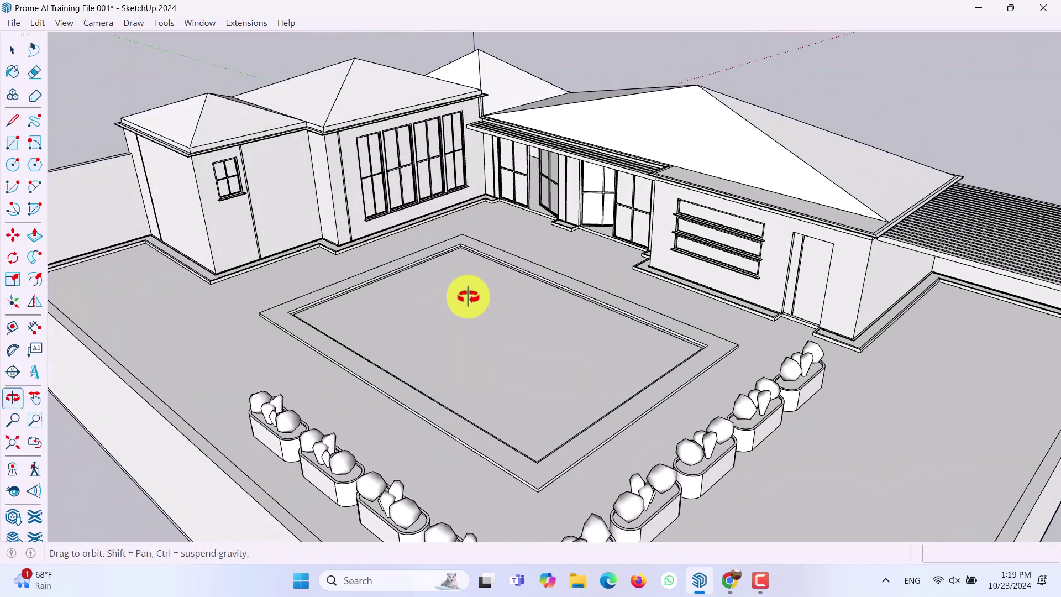
key(space)
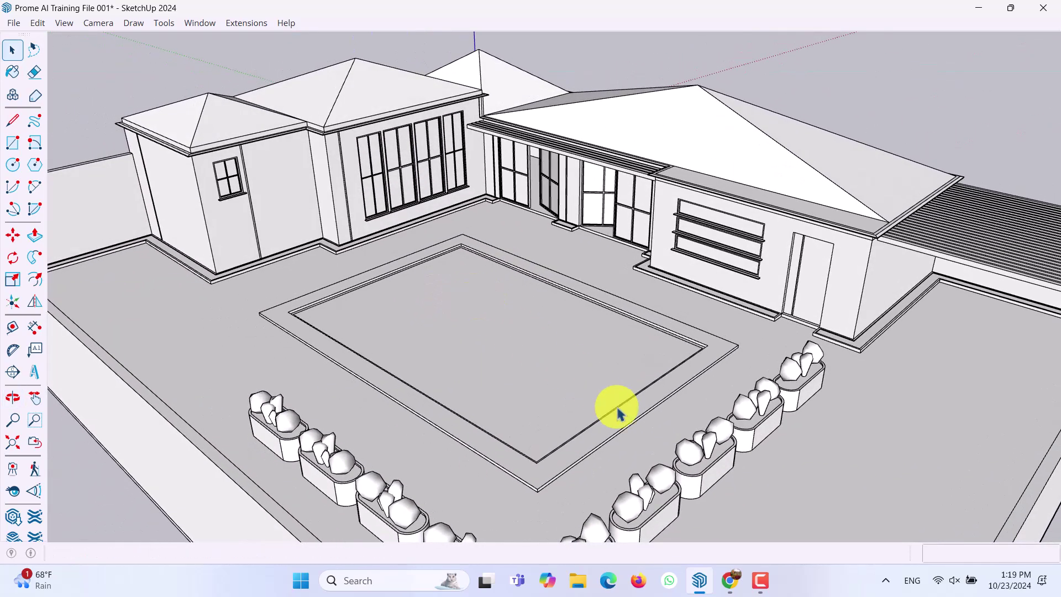
click(750, 590)
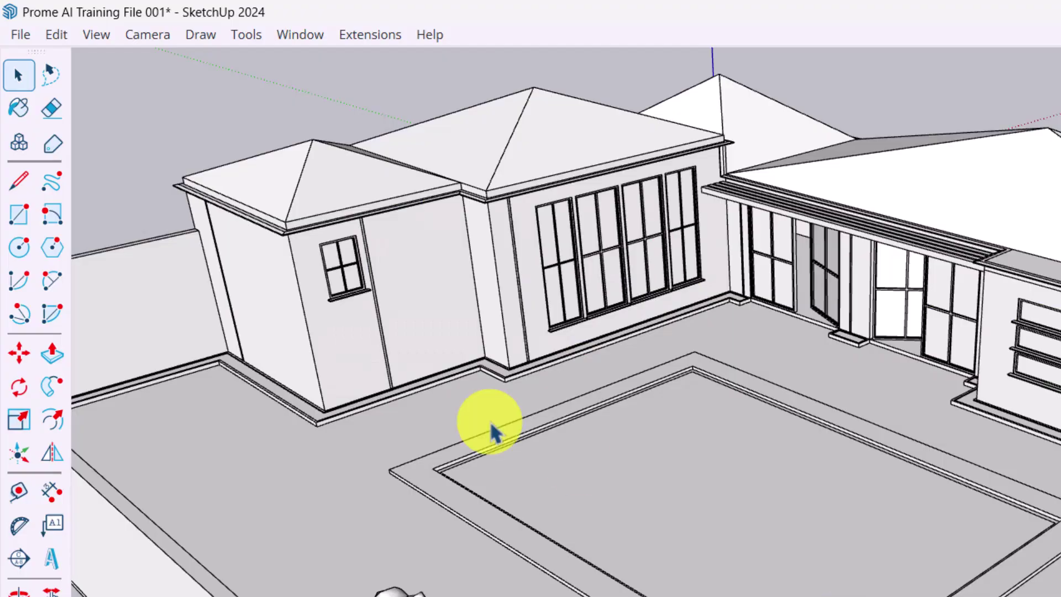
mouse_move(687, 422)
mouse_down()
mouse_move(971, 422)
mouse_move(765, 374)
mouse_move(746, 416)
mouse_move(652, 367)
mouse_move(683, 348)
mouse_up()
key(space)
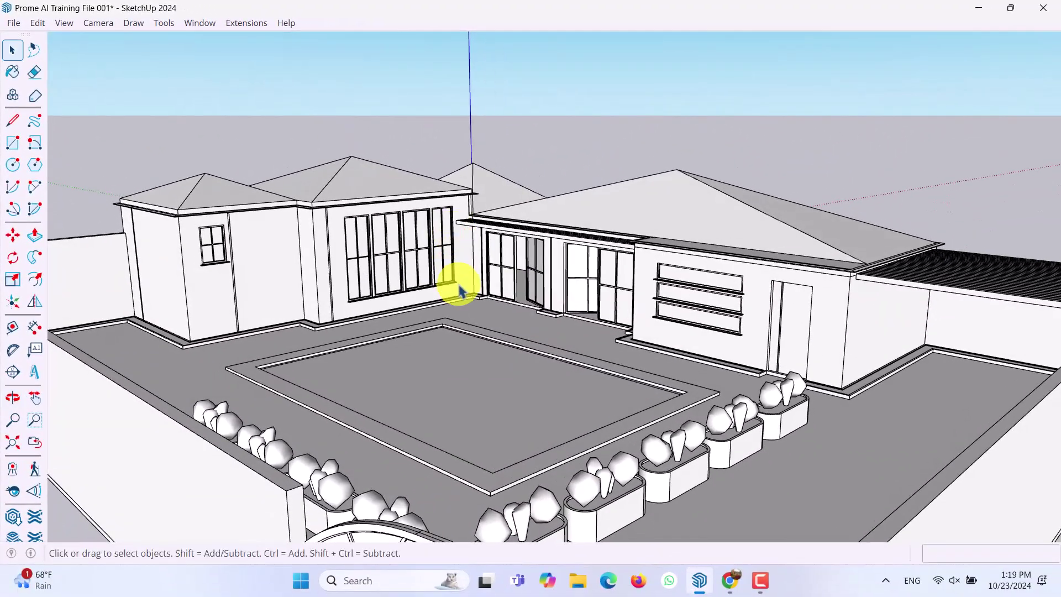
scroll(459, 291, up, 2)
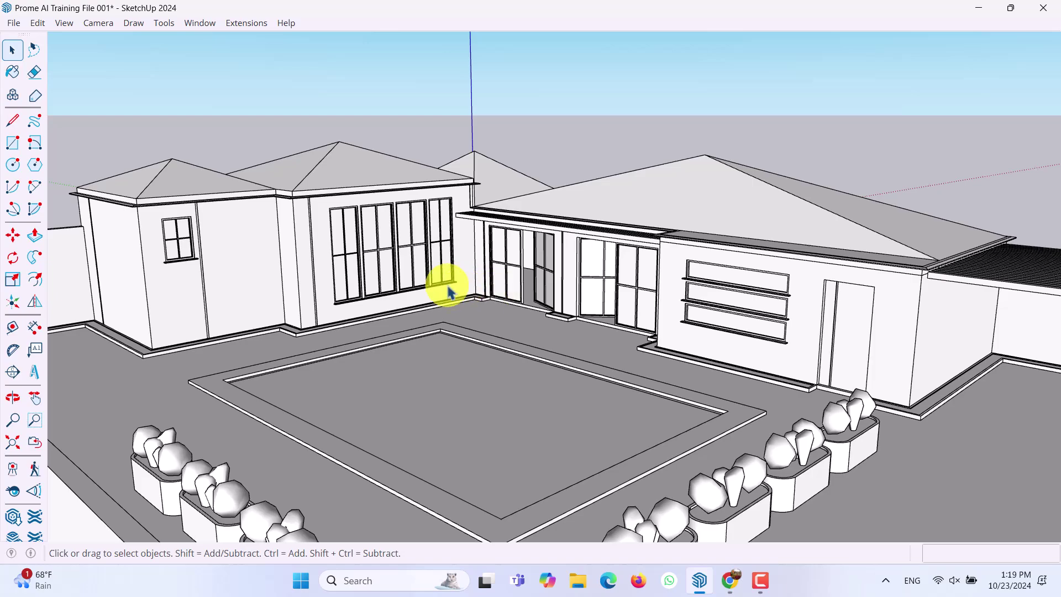
drag(445, 280, 467, 326)
scroll(669, 355, down, 3)
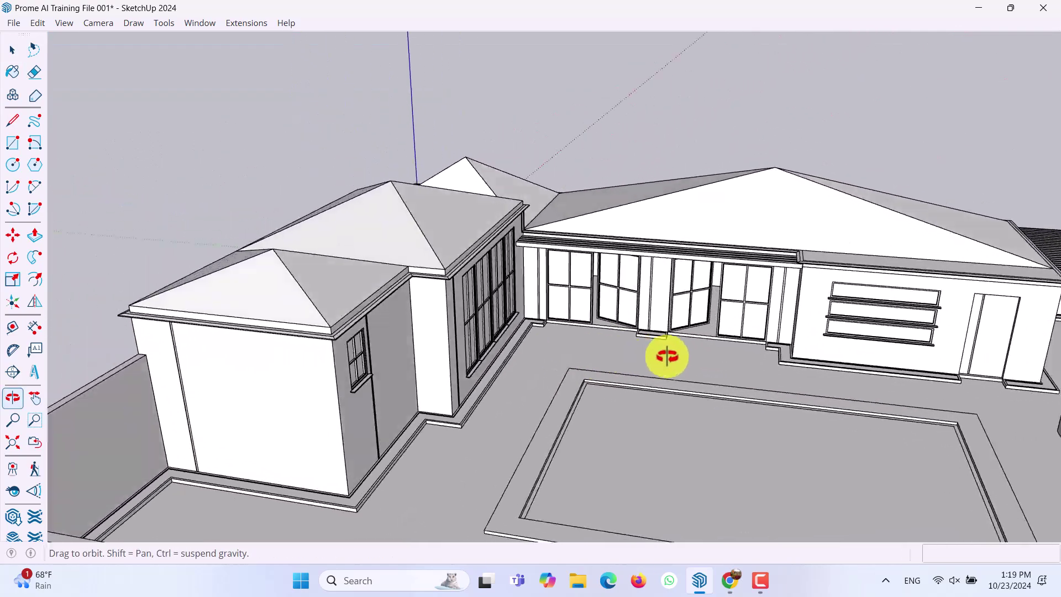
scroll(505, 246, up, 5)
drag(505, 247, 420, 208)
scroll(217, 195, up, 2)
drag(217, 194, 486, 268)
key(space)
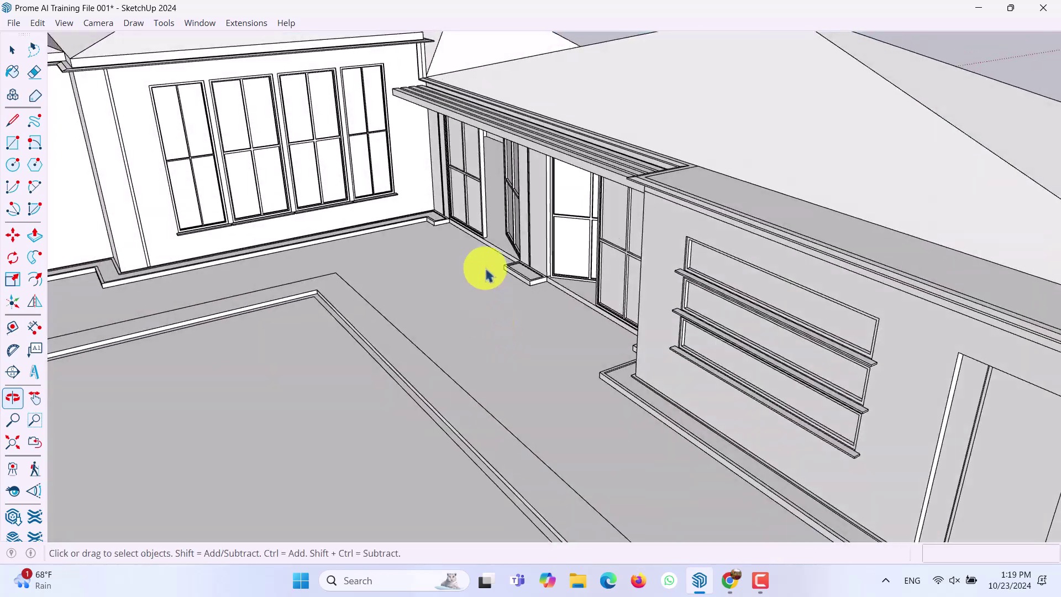
scroll(587, 194, down, 5)
drag(587, 194, 503, 332)
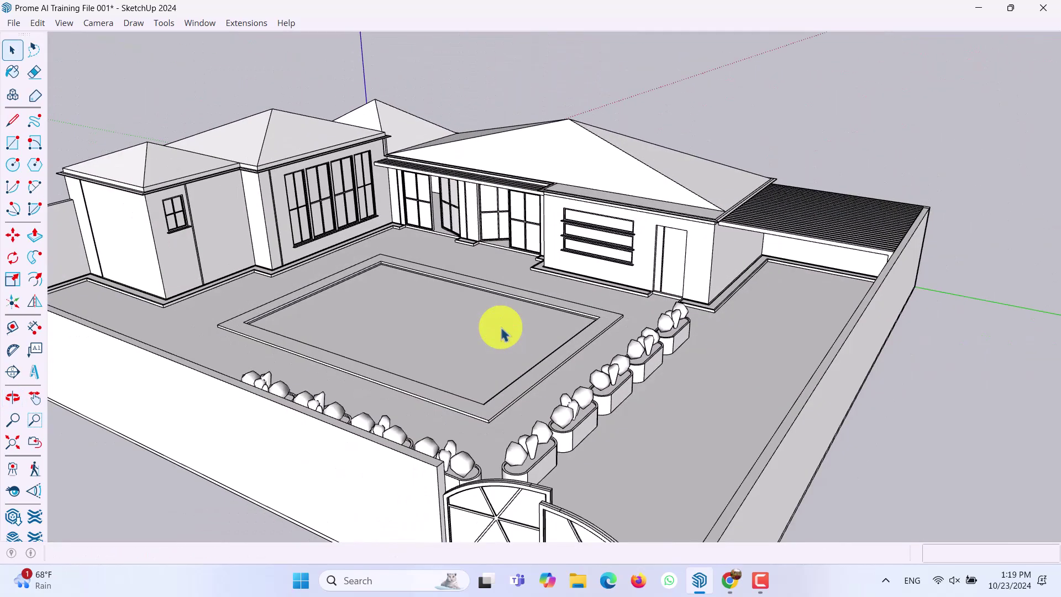
Place the camera at eye level near the front gate facing the house, with 2 m eye height
click(12, 470)
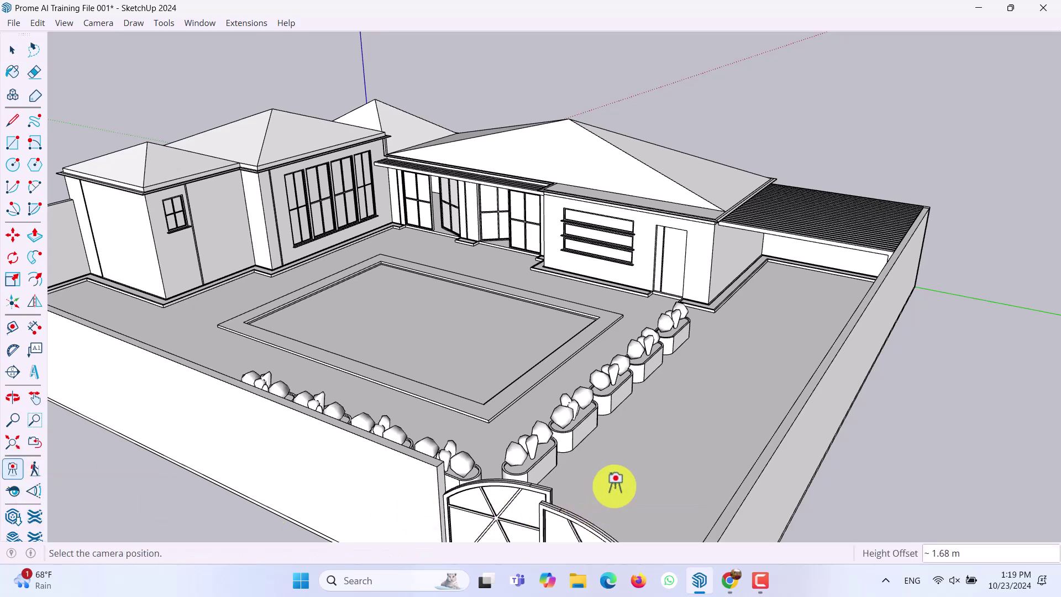
click(629, 516)
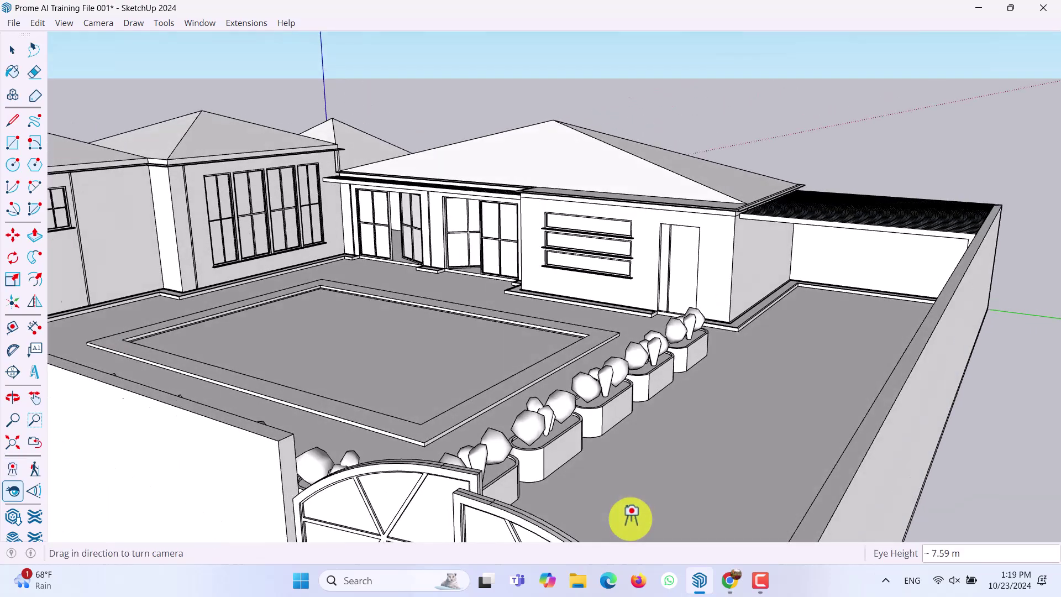
drag(623, 490, 438, 302)
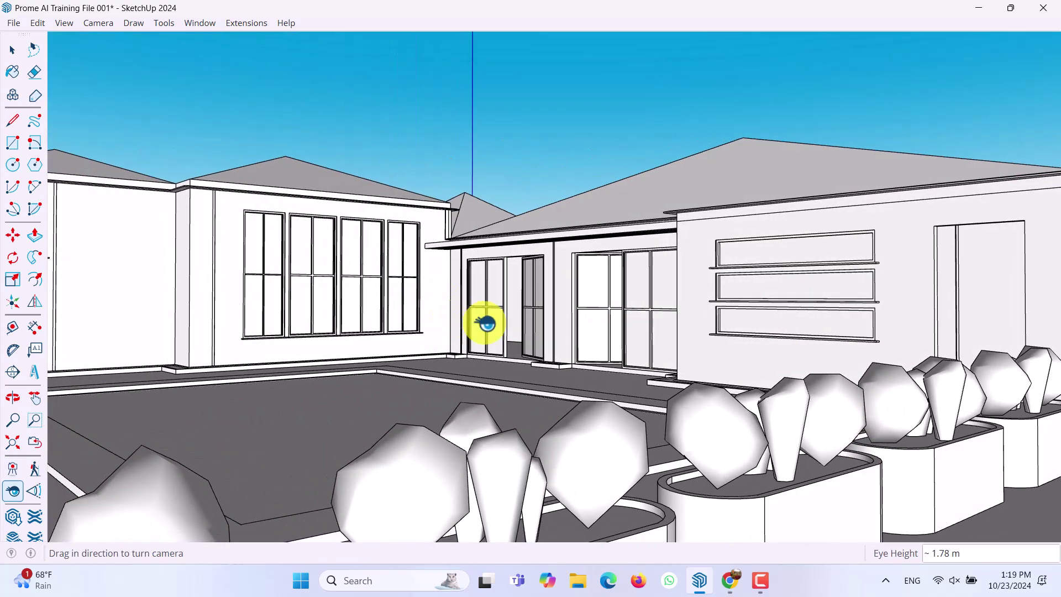
click(12, 421)
drag(414, 331, 526, 348)
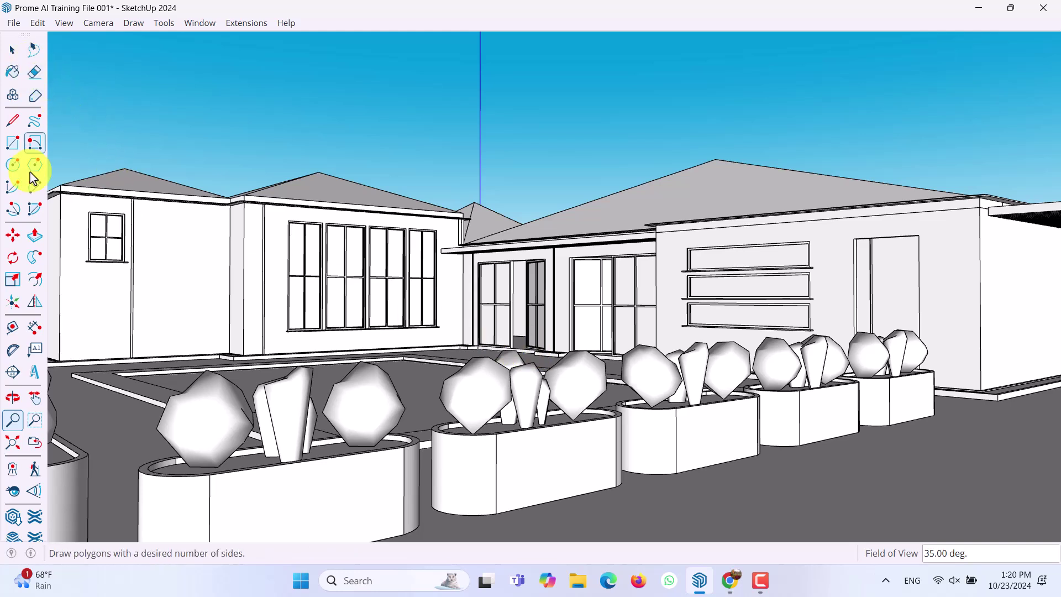
click(13, 490)
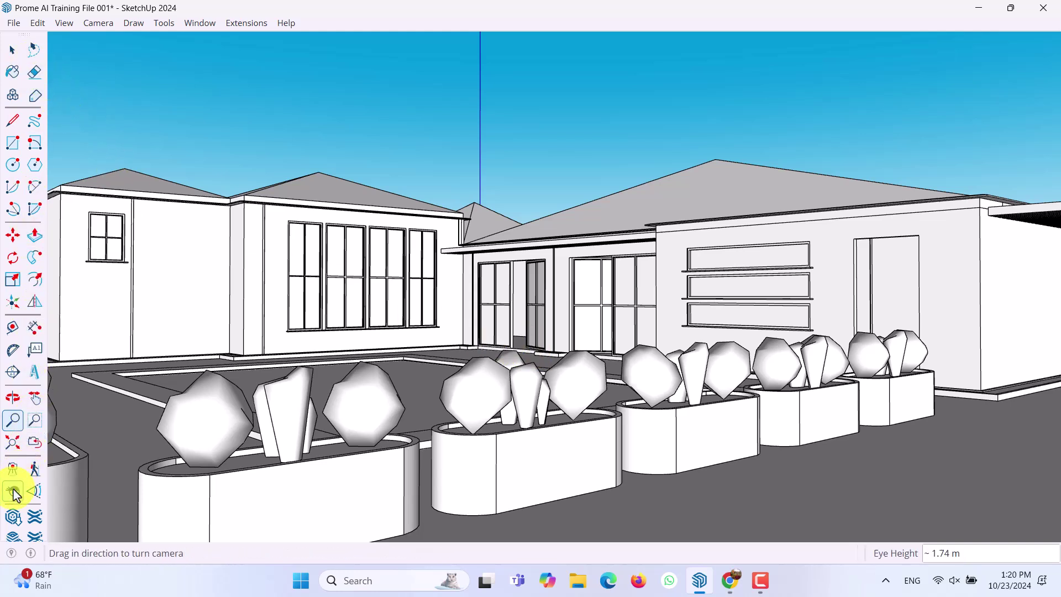
text(1.8)
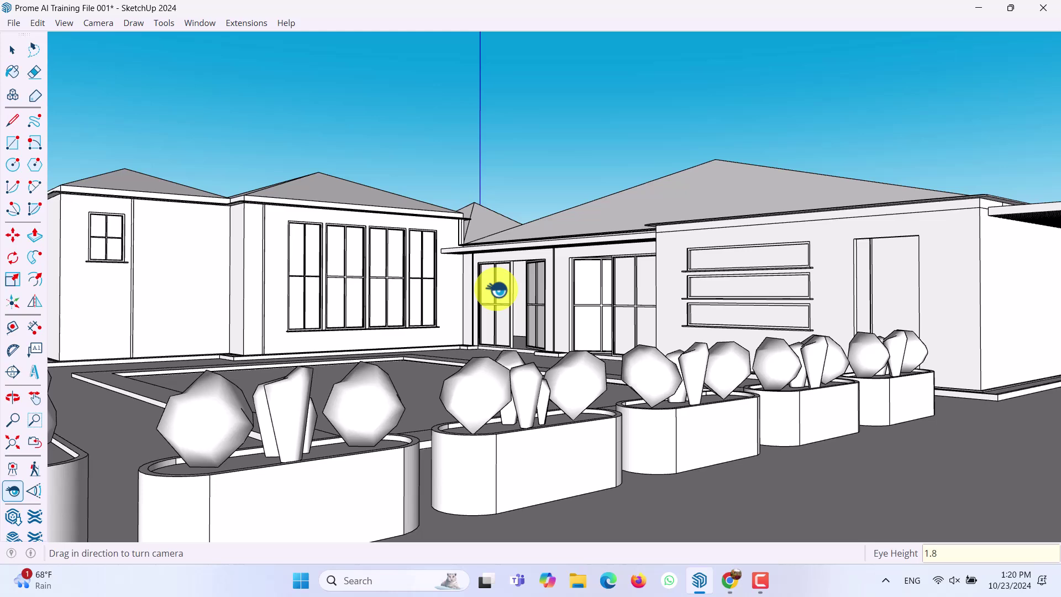
key(Return)
text(2)
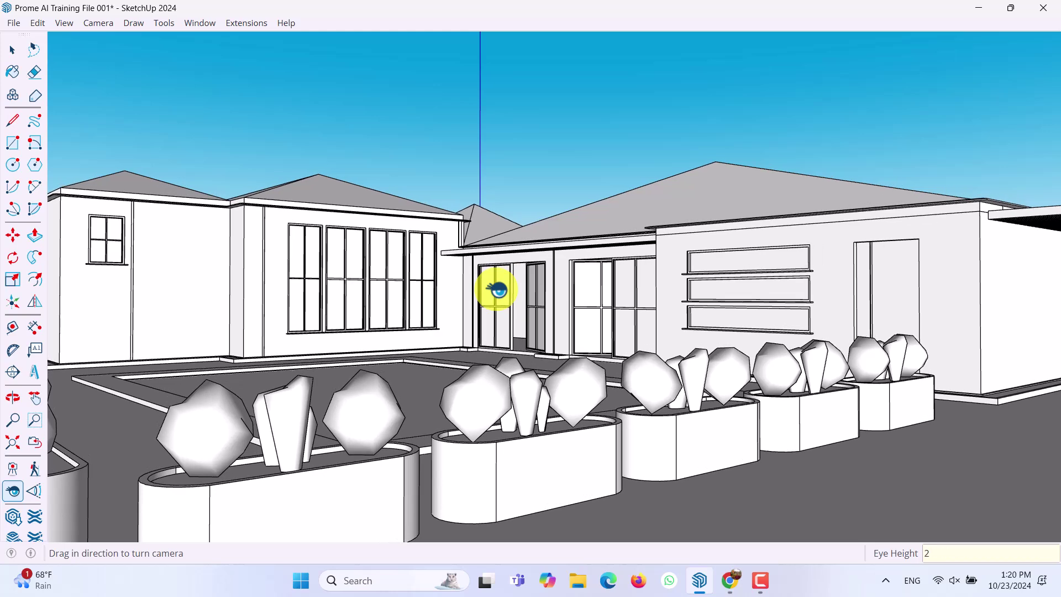
key(Return)
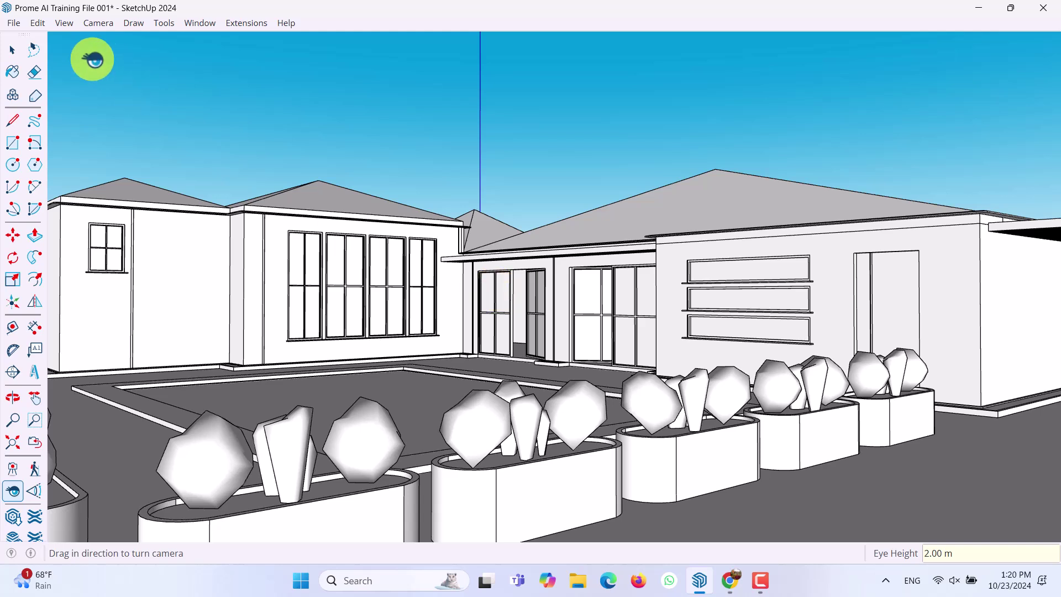
Switch the camera to Two-Point Perspective and save the model
click(13, 50)
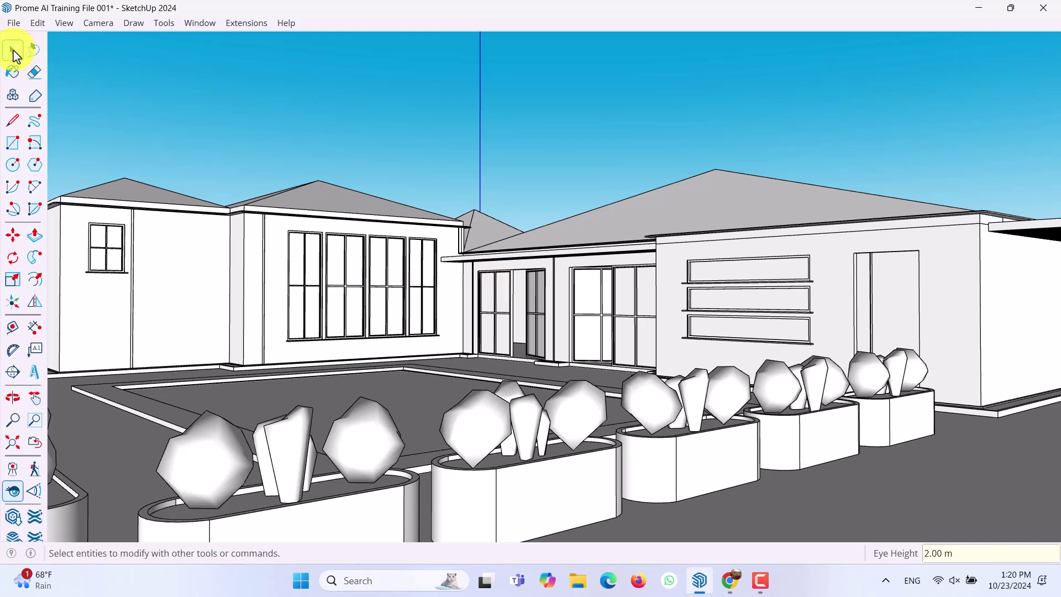
click(103, 24)
click(125, 127)
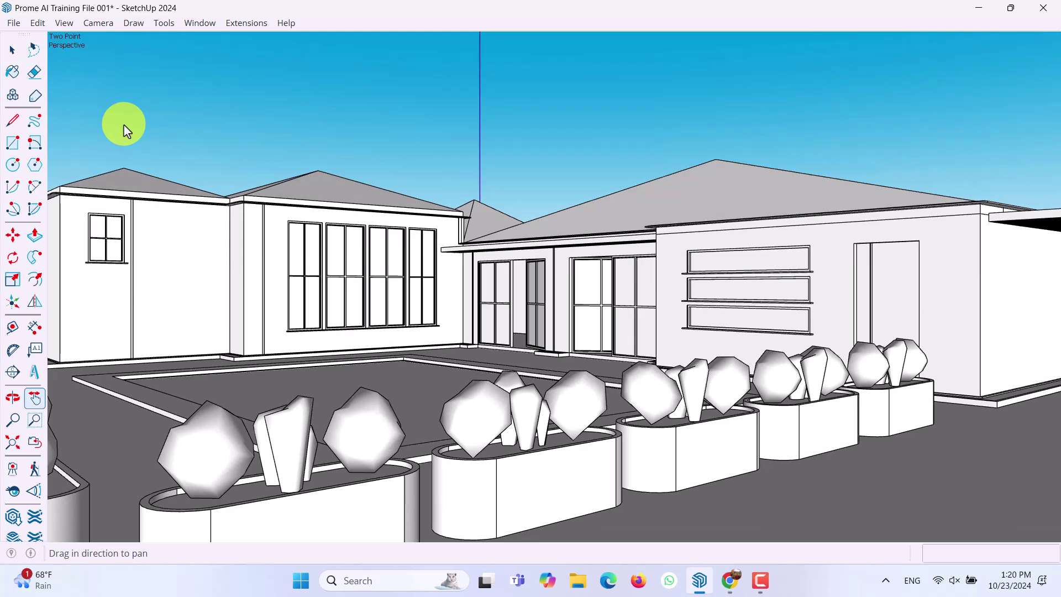
key(space)
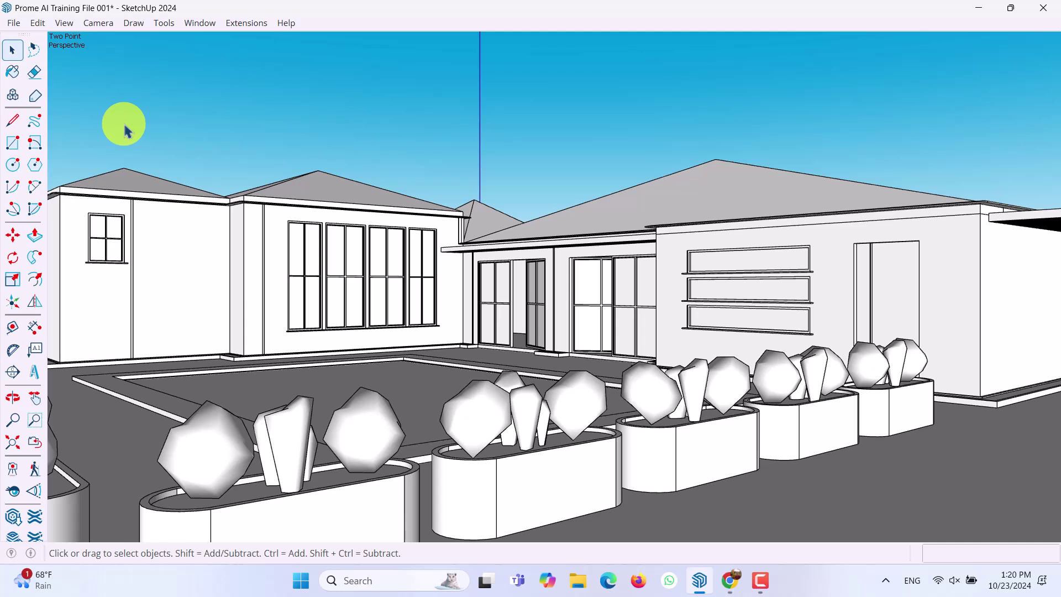
key(ctrl+s)
Bring up the Styles edit settings in the Default Tray, collapsing Materials
click(13, 73)
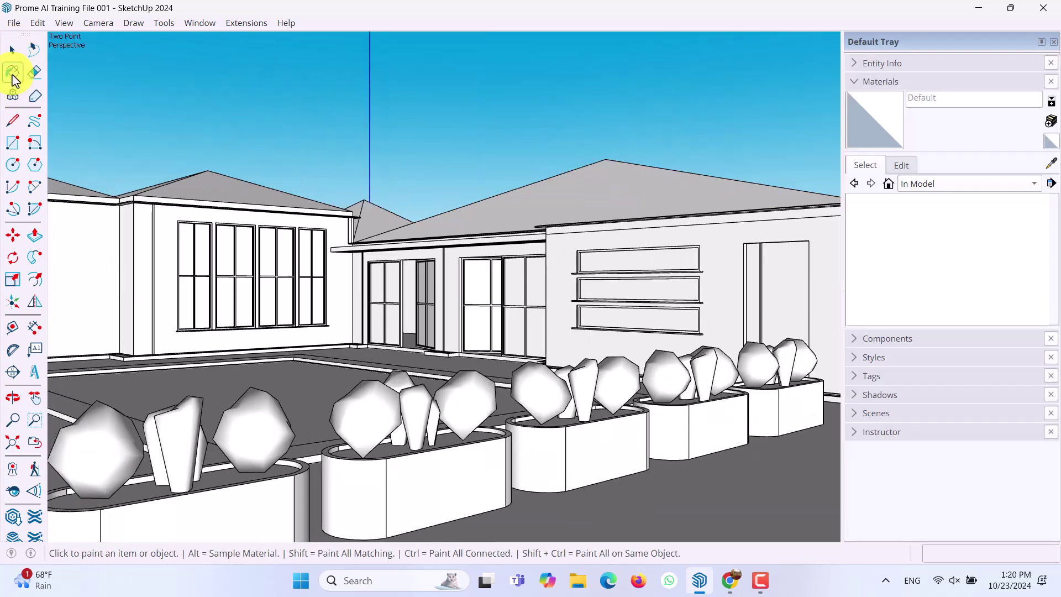
click(888, 81)
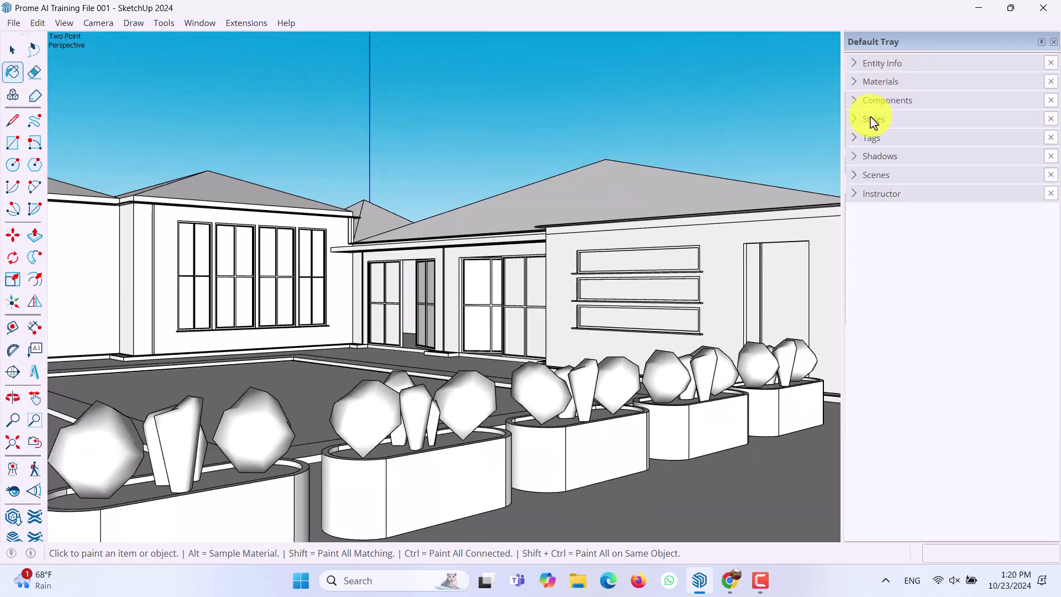
click(874, 119)
click(899, 202)
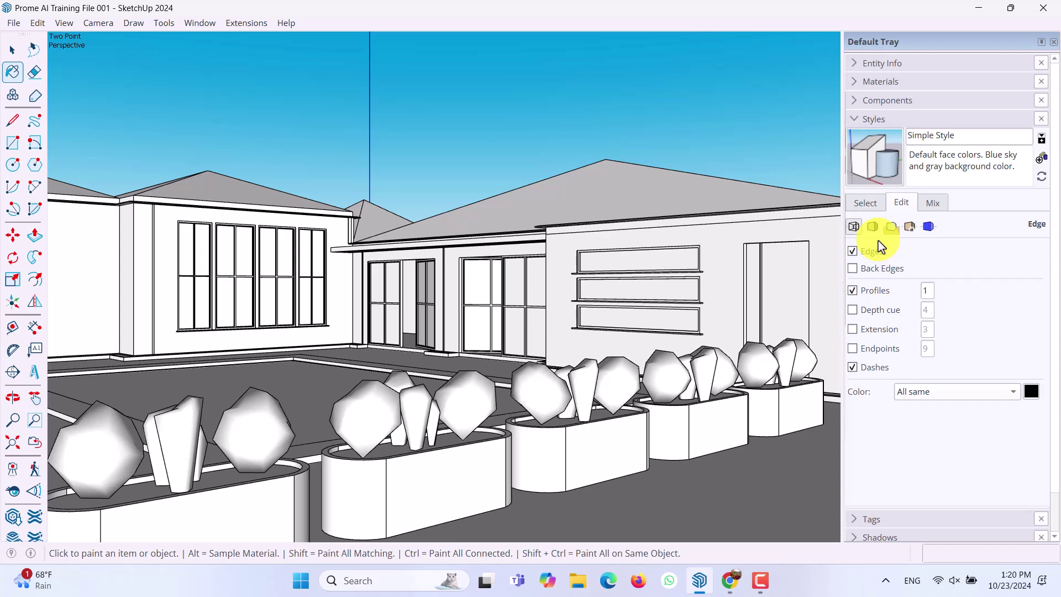
Toggle edge Depth cue, Extension and Endpoints on, then turn all three off again
click(854, 310)
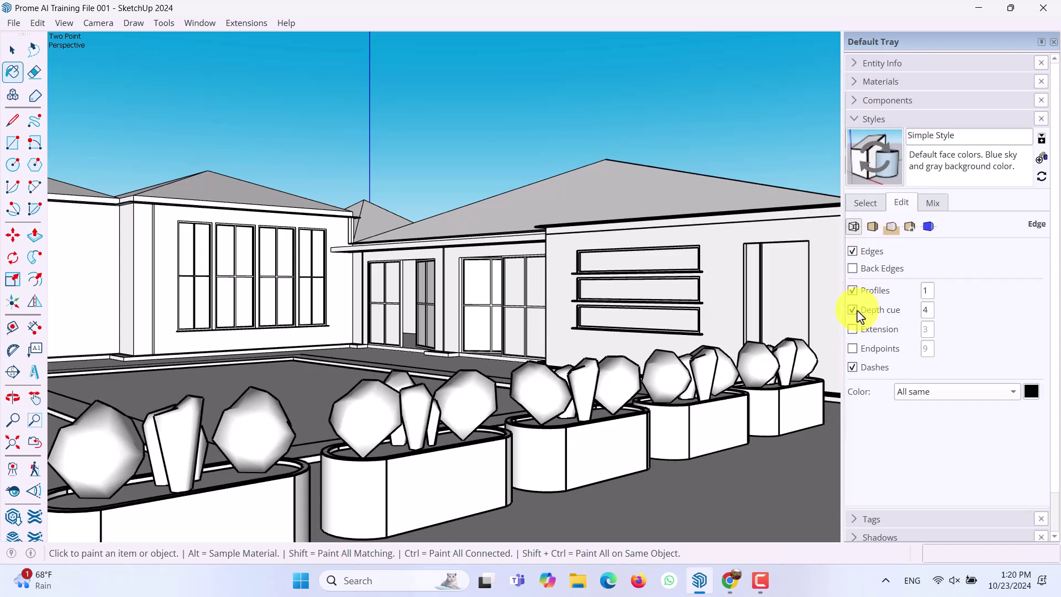
click(854, 330)
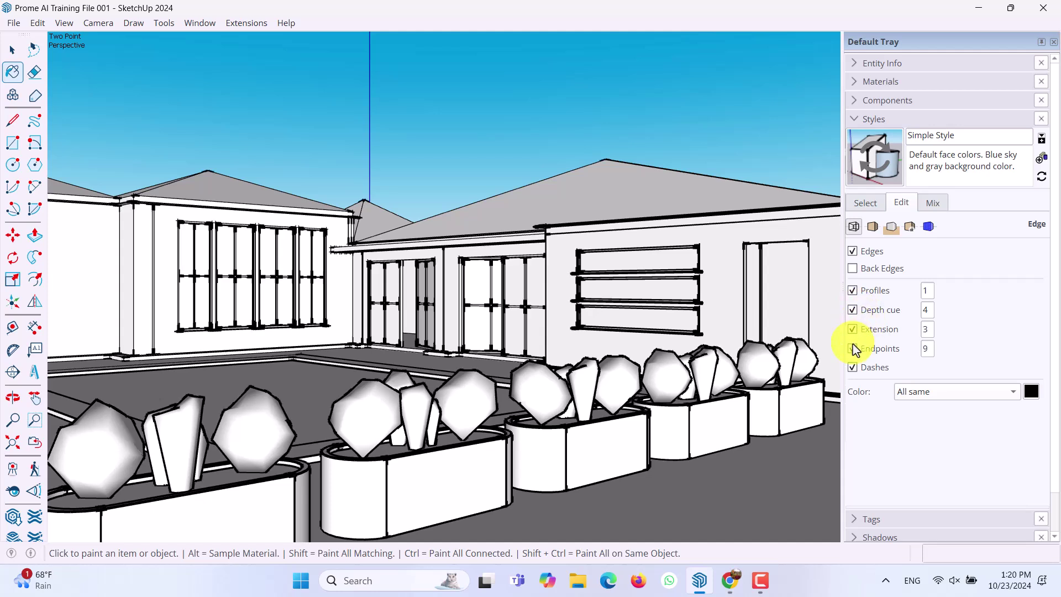
click(854, 348)
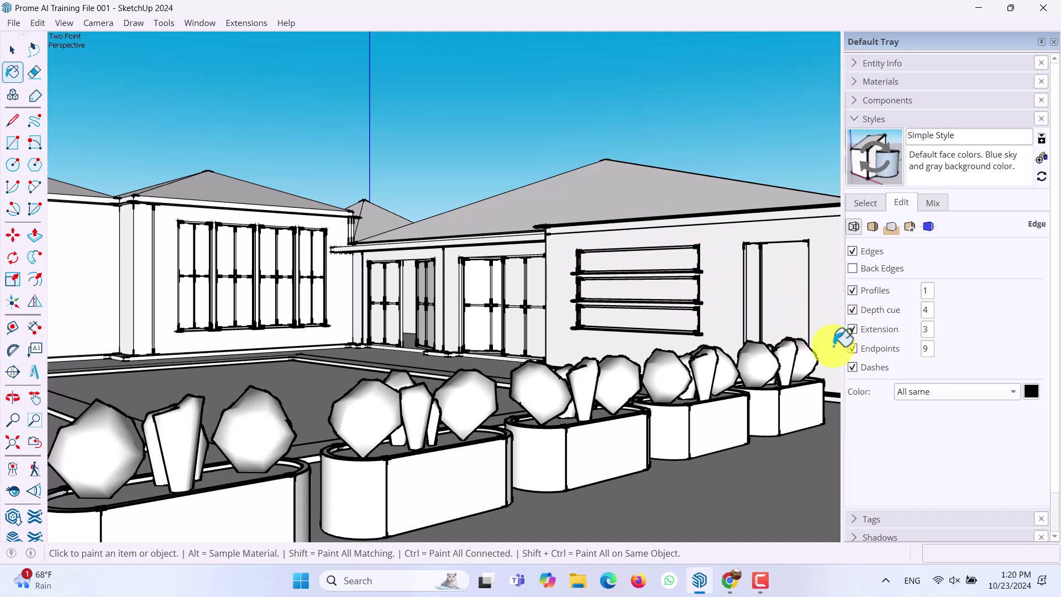
click(854, 350)
click(855, 329)
click(854, 311)
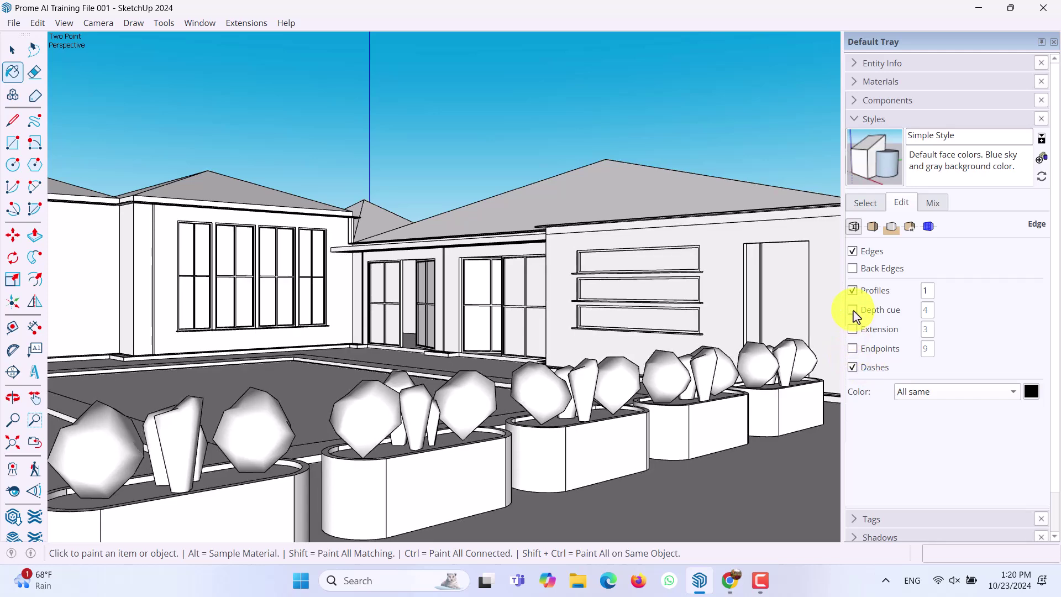
Preview Hidden Line then Shaded faces, and enable Ambient Occlusion with a slightly shorter distance
click(874, 227)
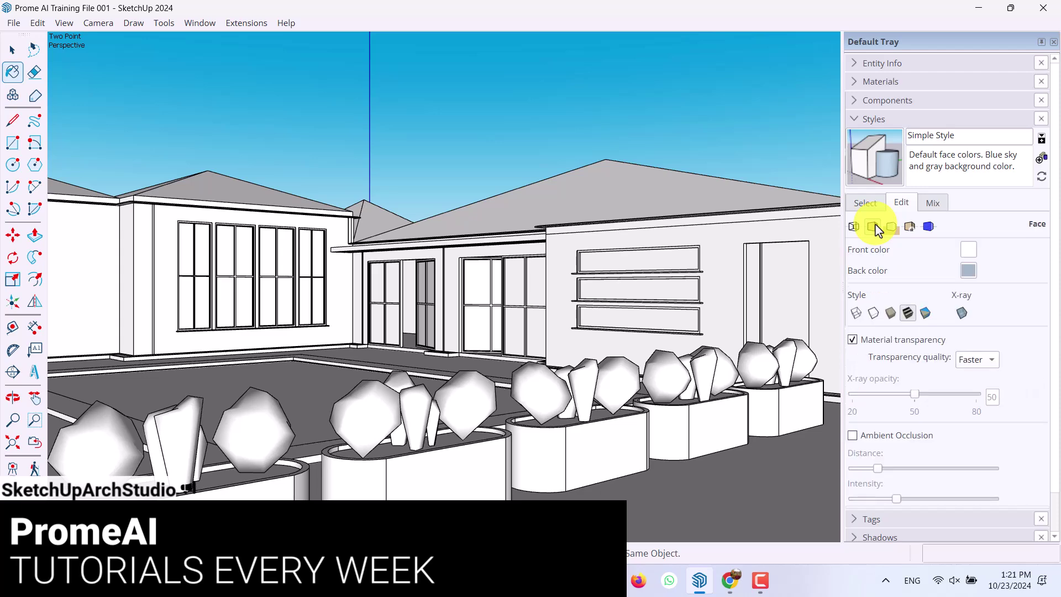
click(874, 314)
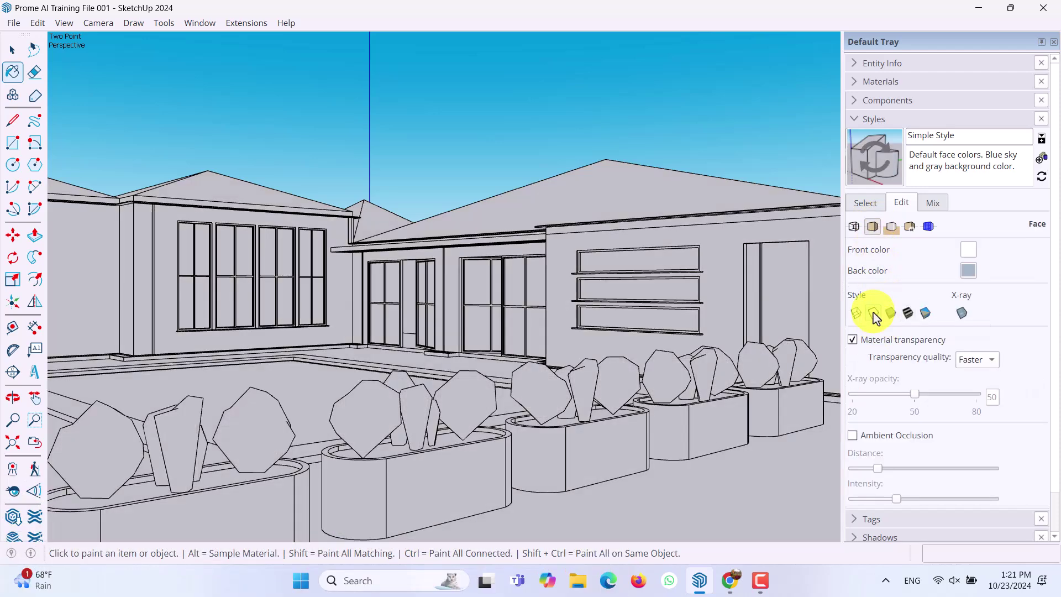
click(909, 314)
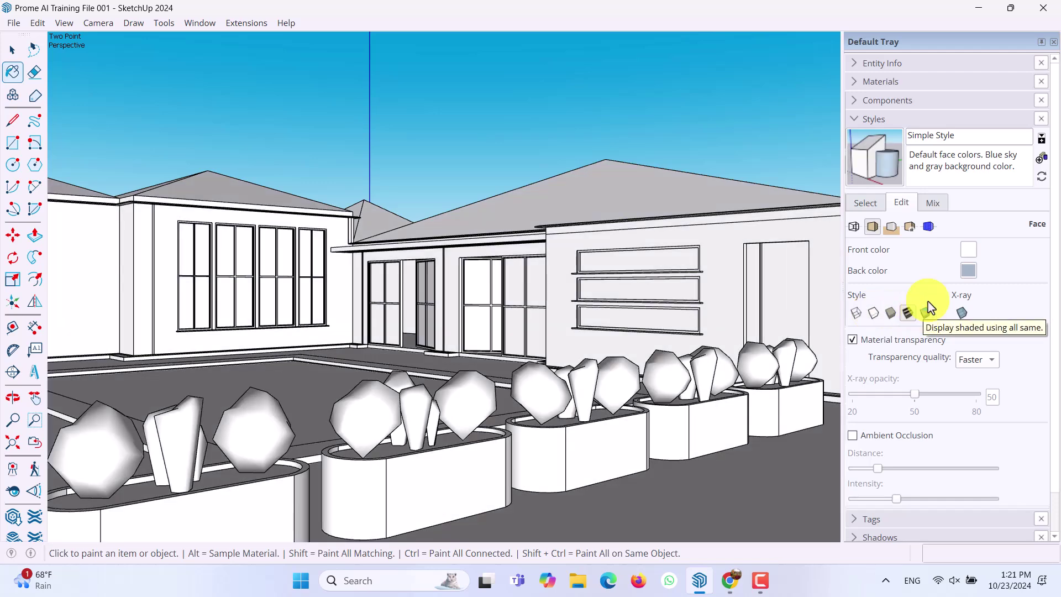
click(856, 436)
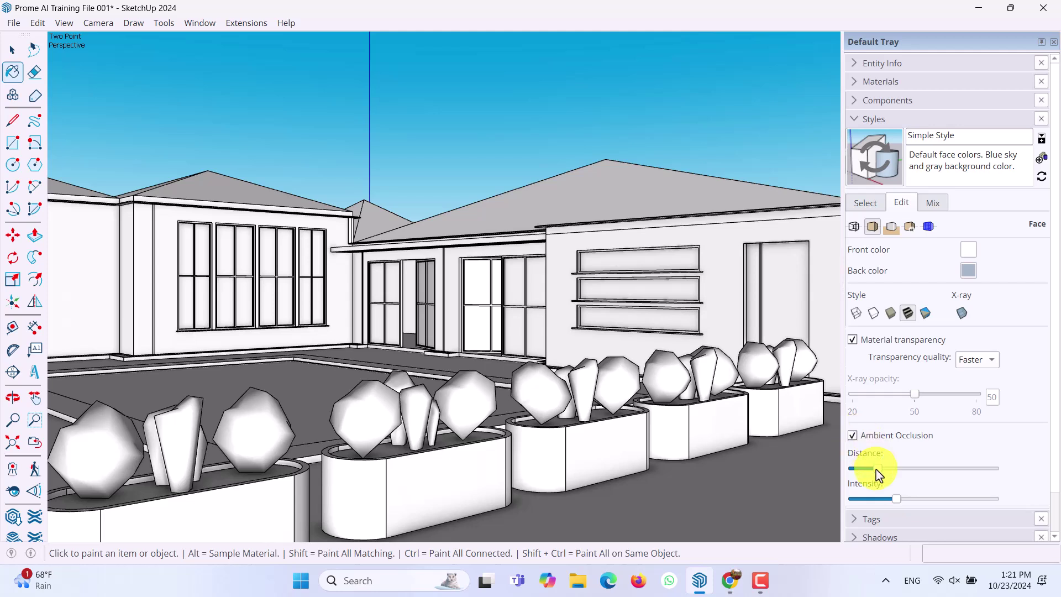
mouse_move(877, 469)
mouse_down()
mouse_move(868, 468)
mouse_move(910, 501)
mouse_up()
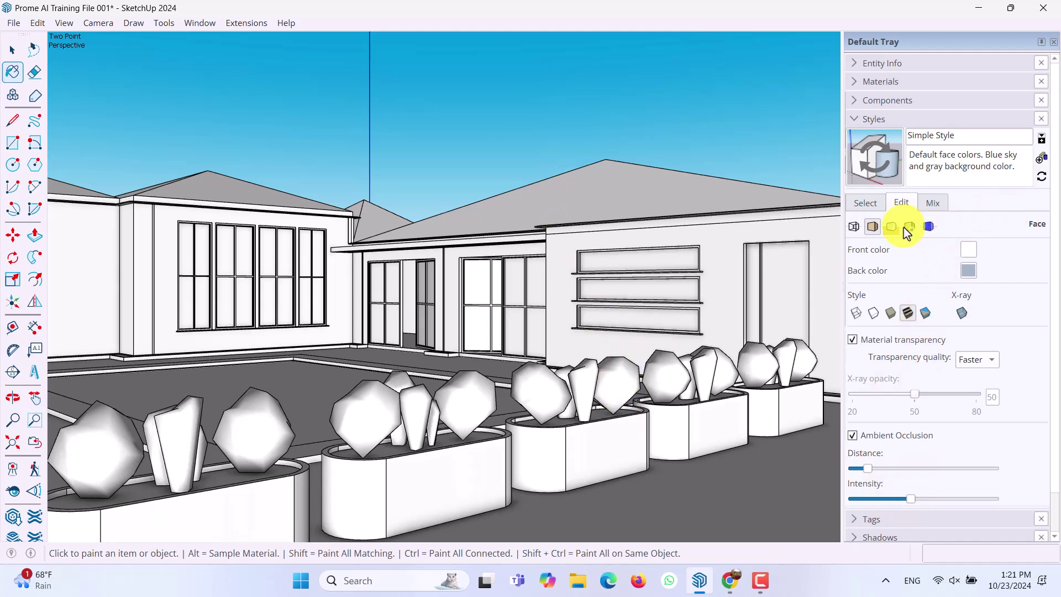
click(899, 228)
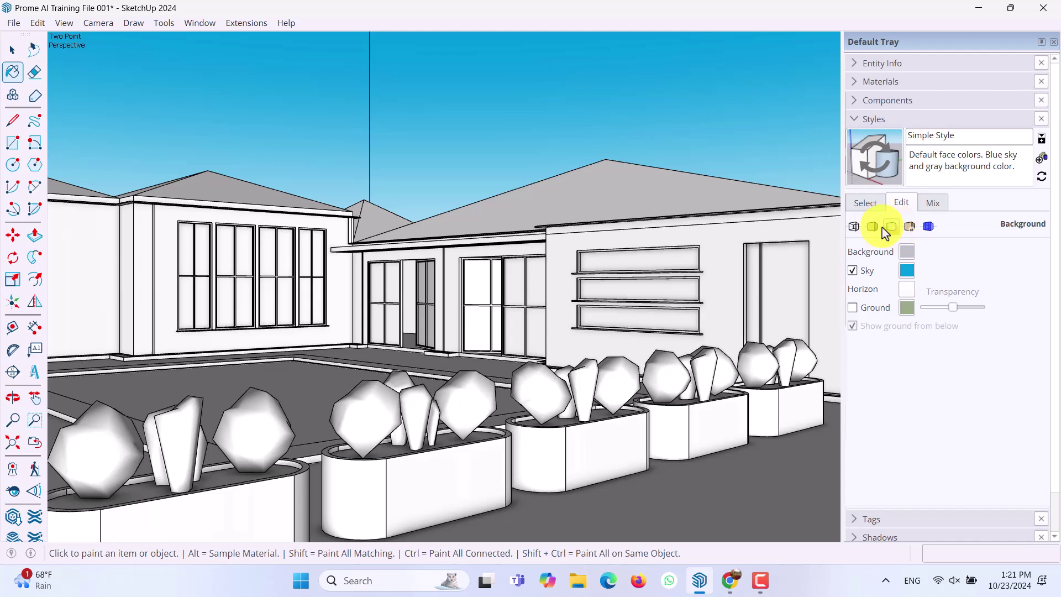
Turn off the sky and set the style's background colour to near white
click(873, 227)
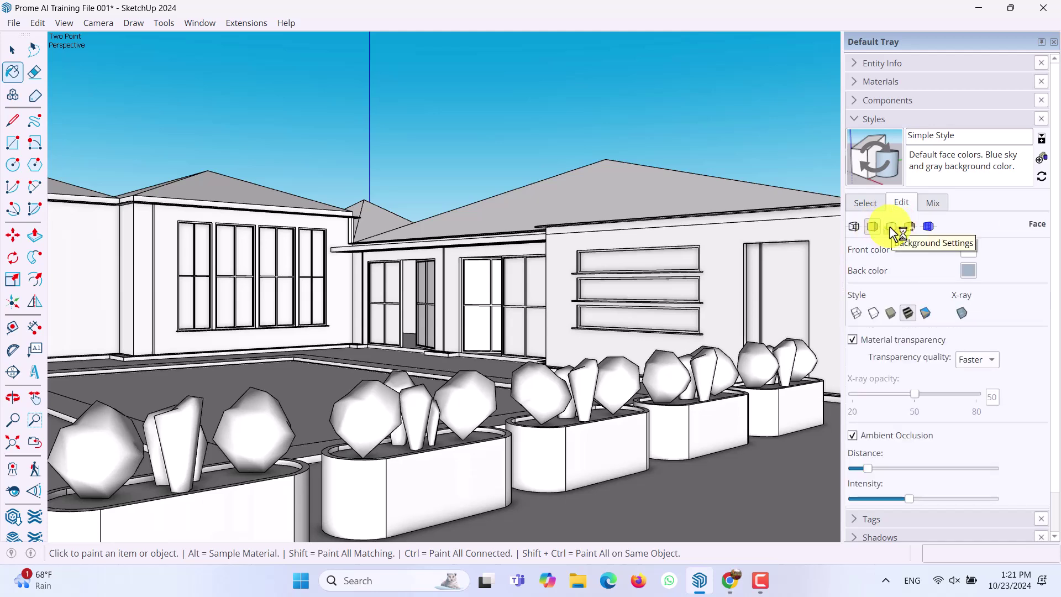
click(892, 228)
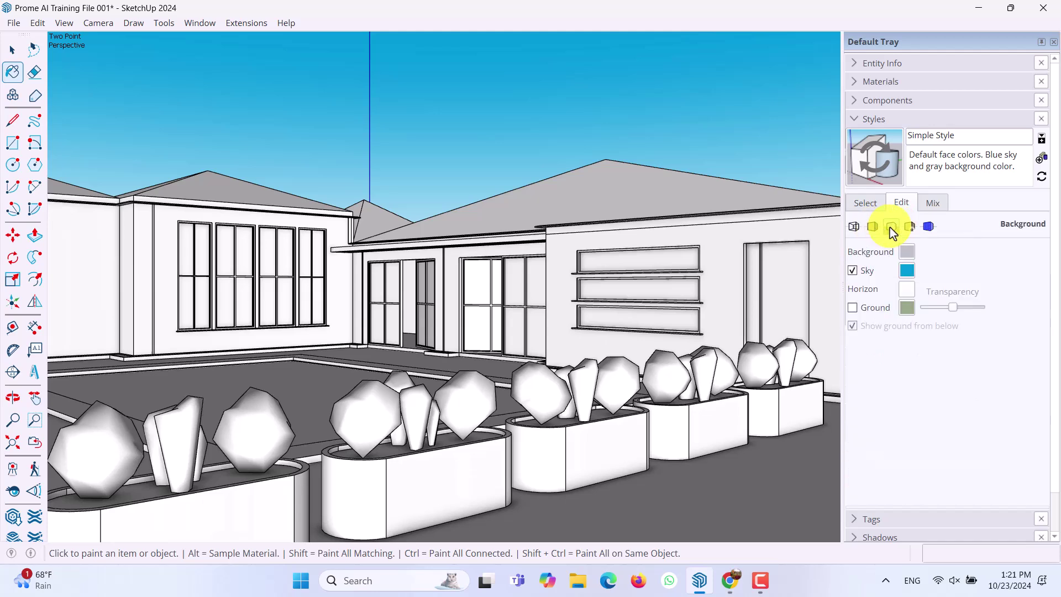
click(861, 271)
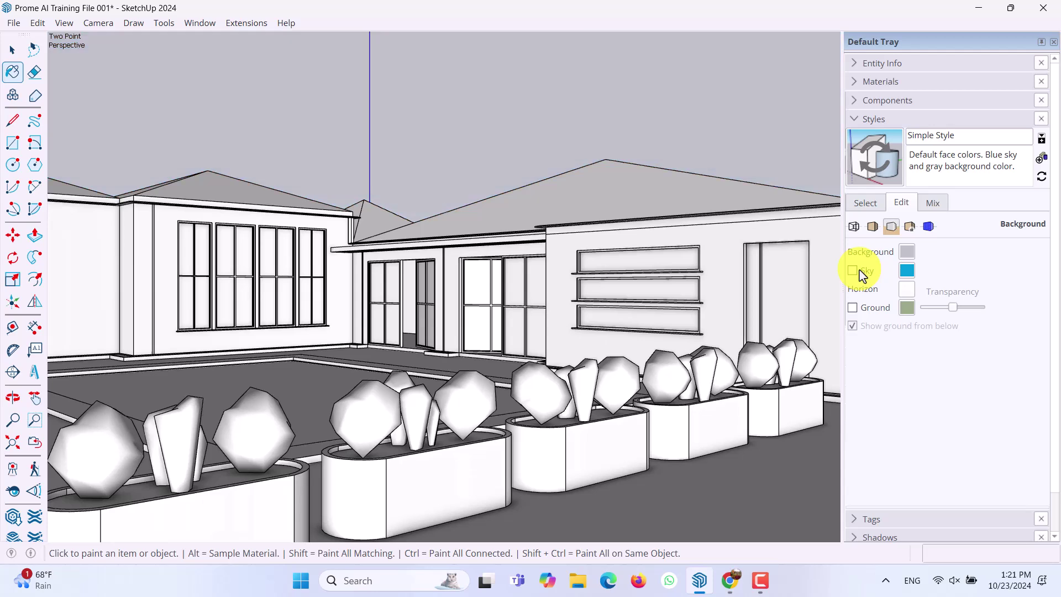
click(911, 227)
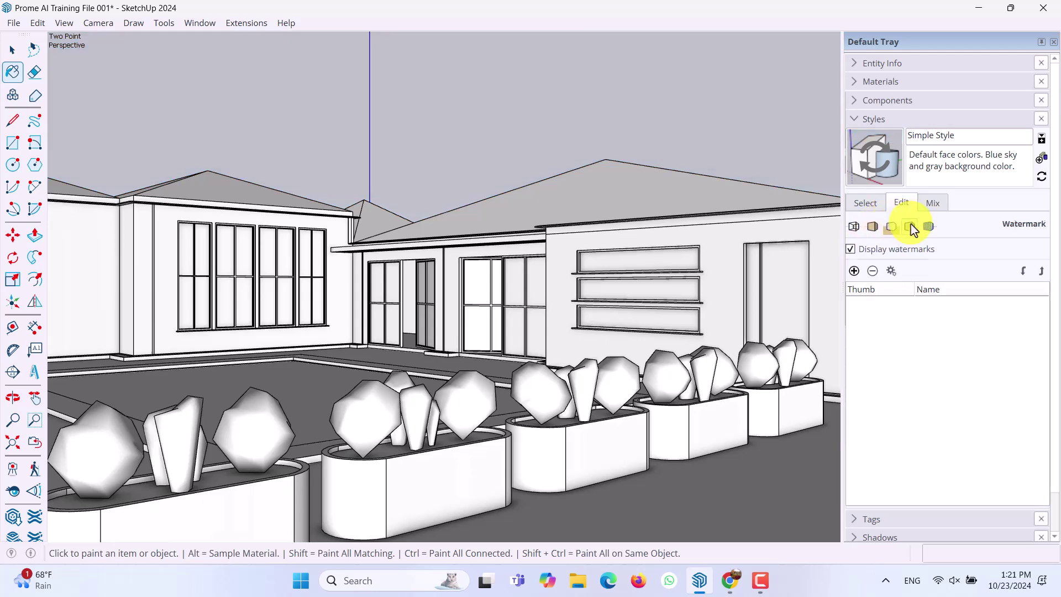
click(892, 226)
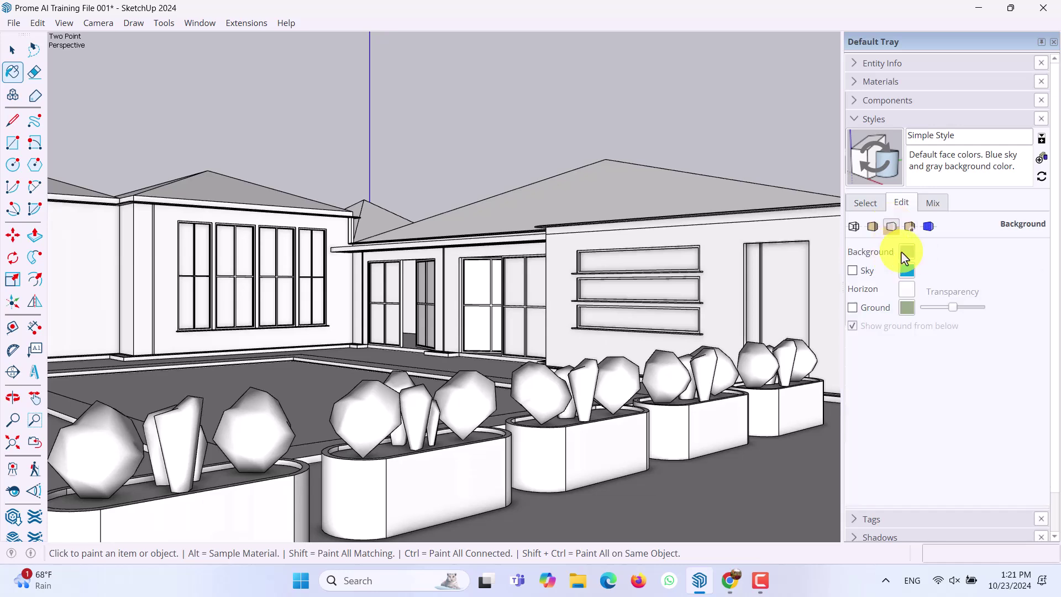
click(907, 251)
drag(578, 252, 592, 218)
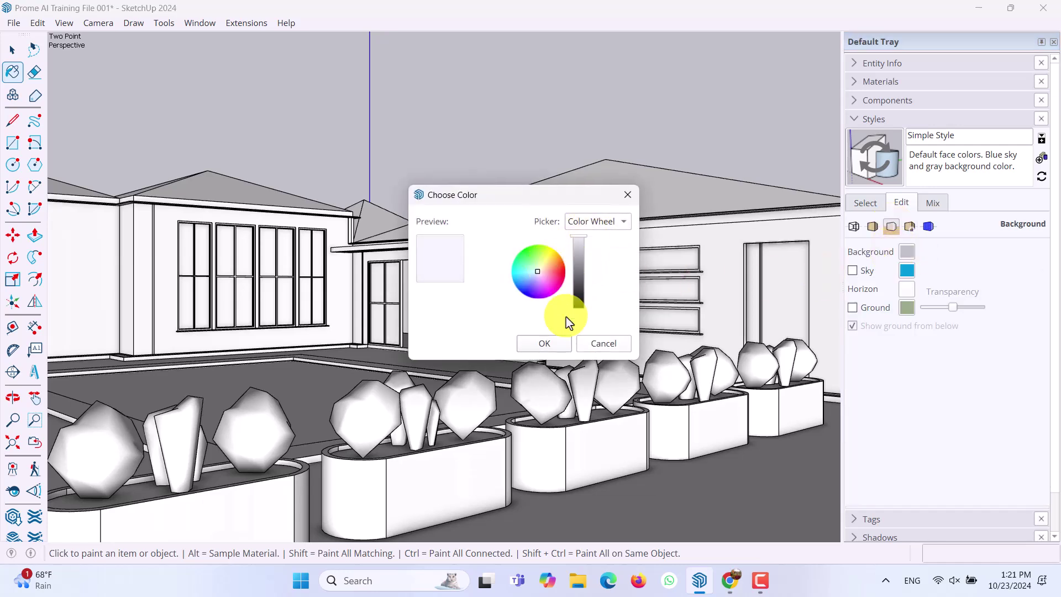
click(553, 342)
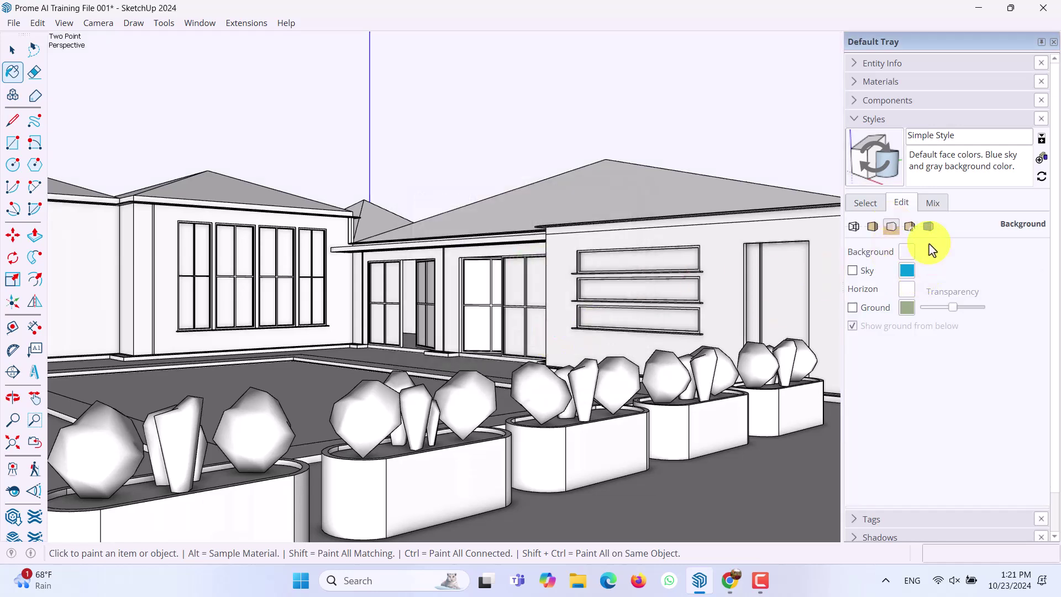
click(913, 229)
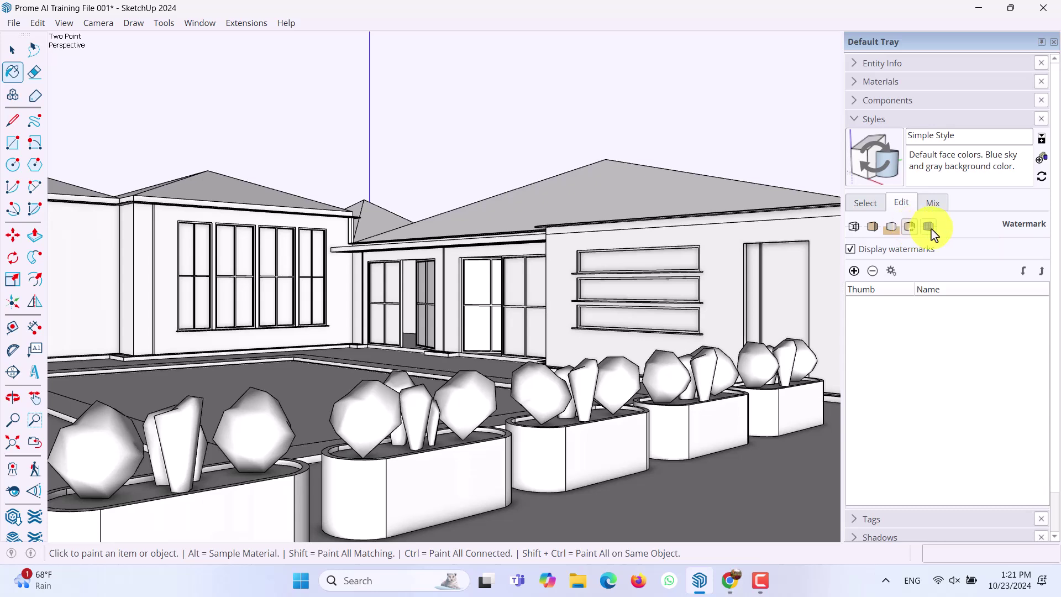
Uncheck Model Axes, update the Simple Style, and close the Default Tray
click(928, 227)
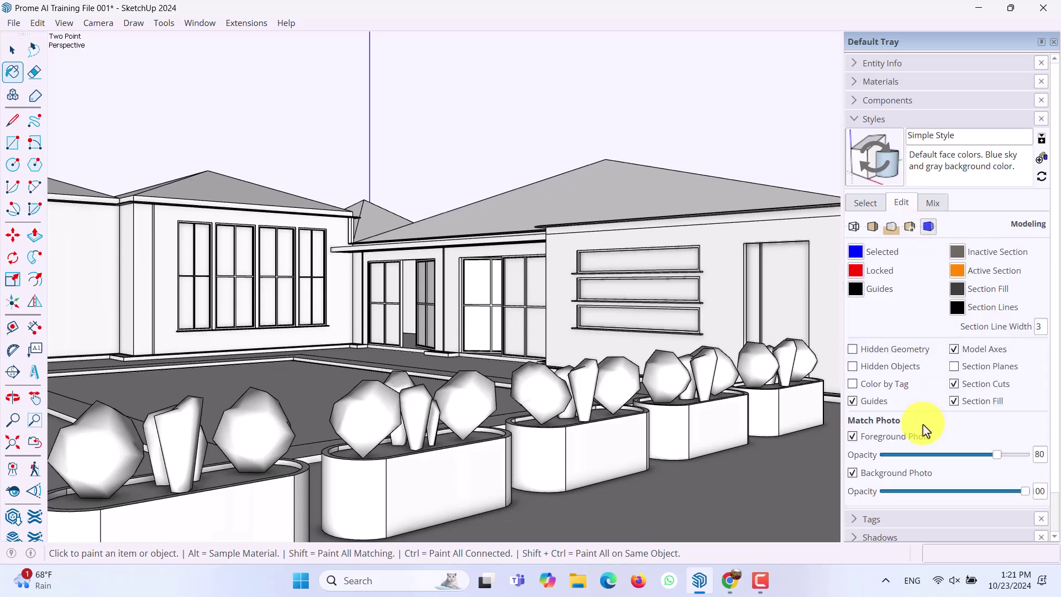
click(955, 350)
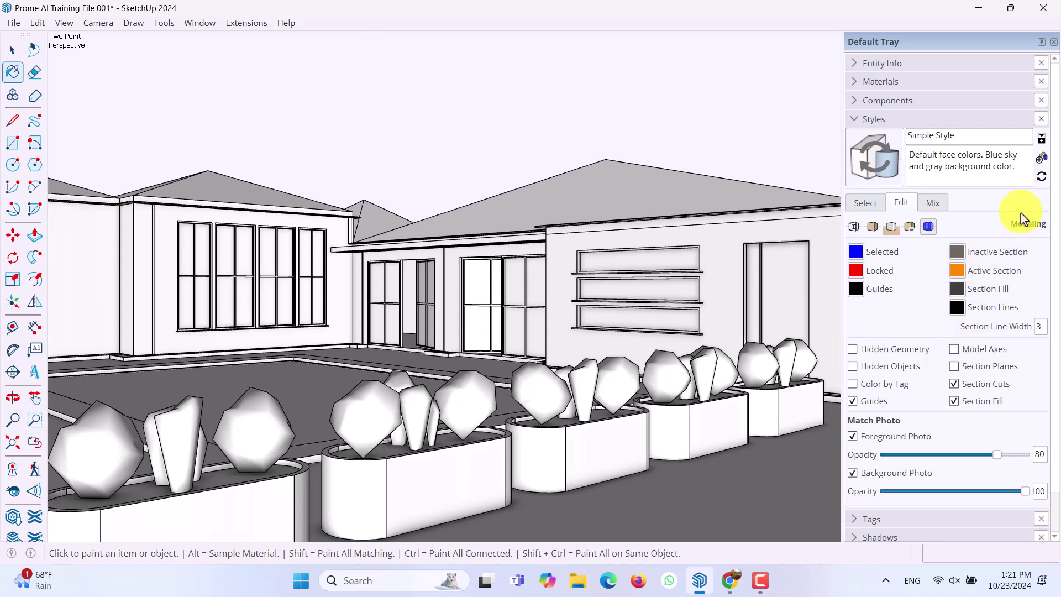
click(1042, 176)
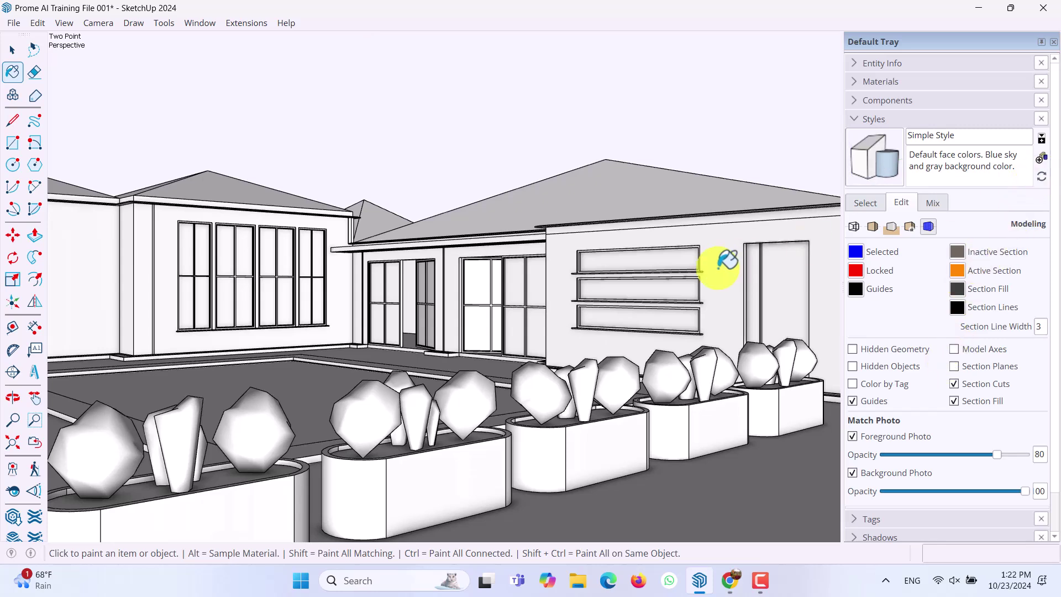
click(874, 120)
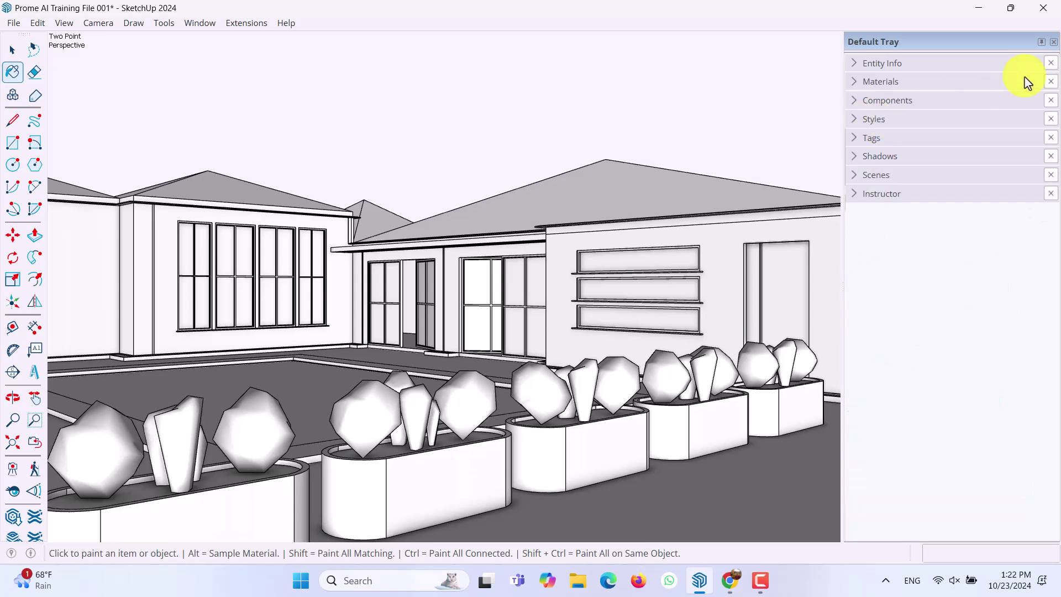
click(1053, 43)
Start a 2D Graphic export as JPEG 'Prome AI Training File 001' into Downloads, using list view
key(space)
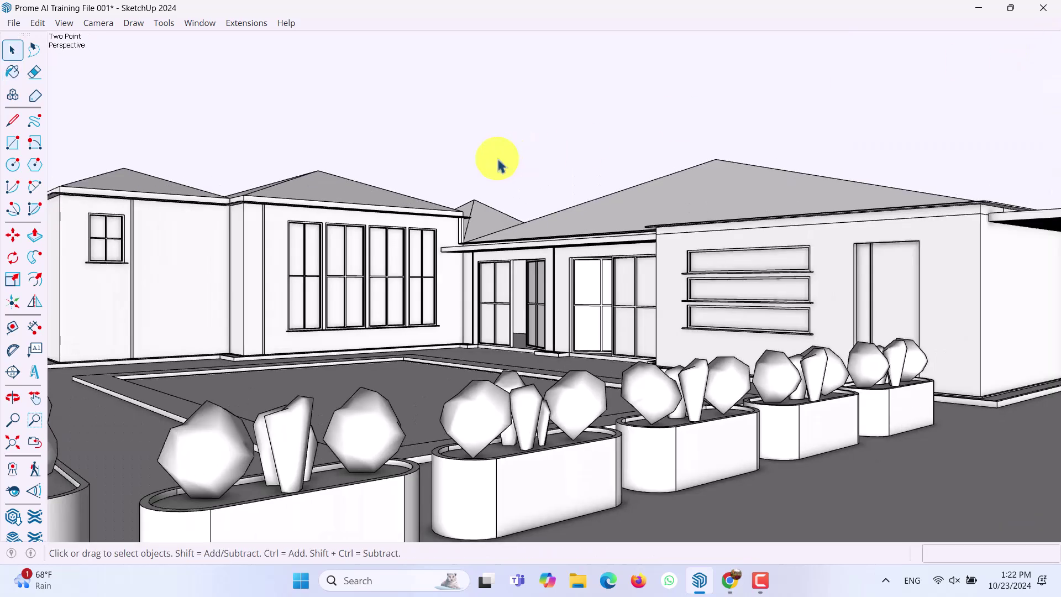
click(14, 24)
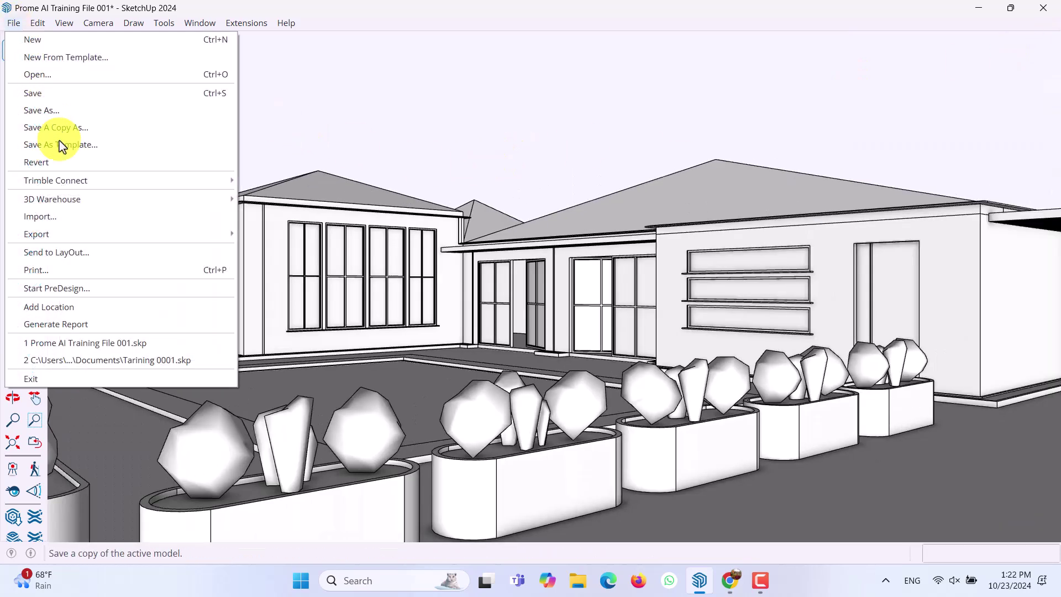
mouse_move(183, 230)
click(271, 252)
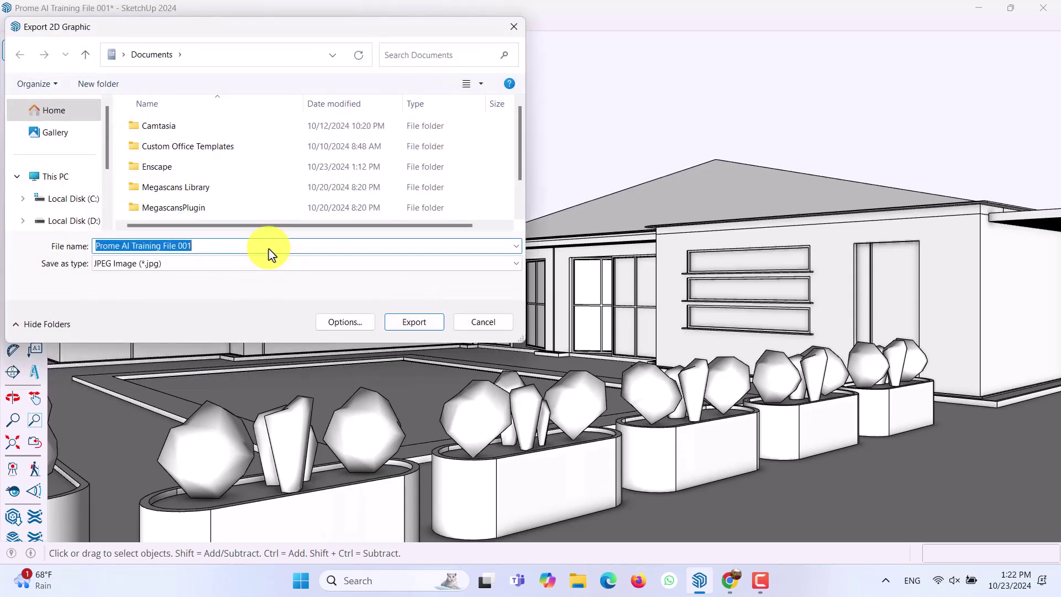
click(123, 55)
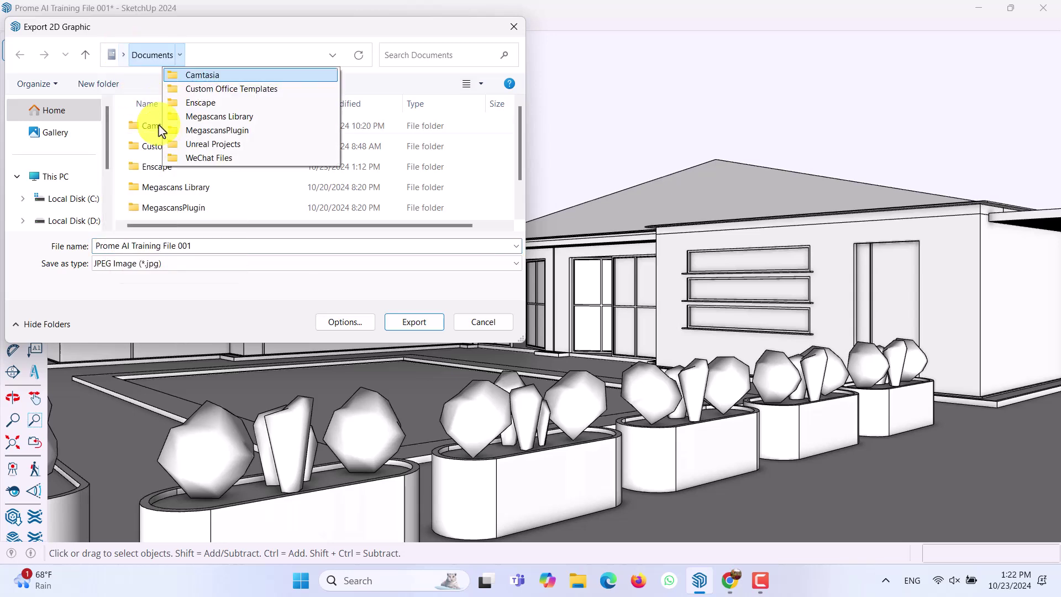
click(147, 121)
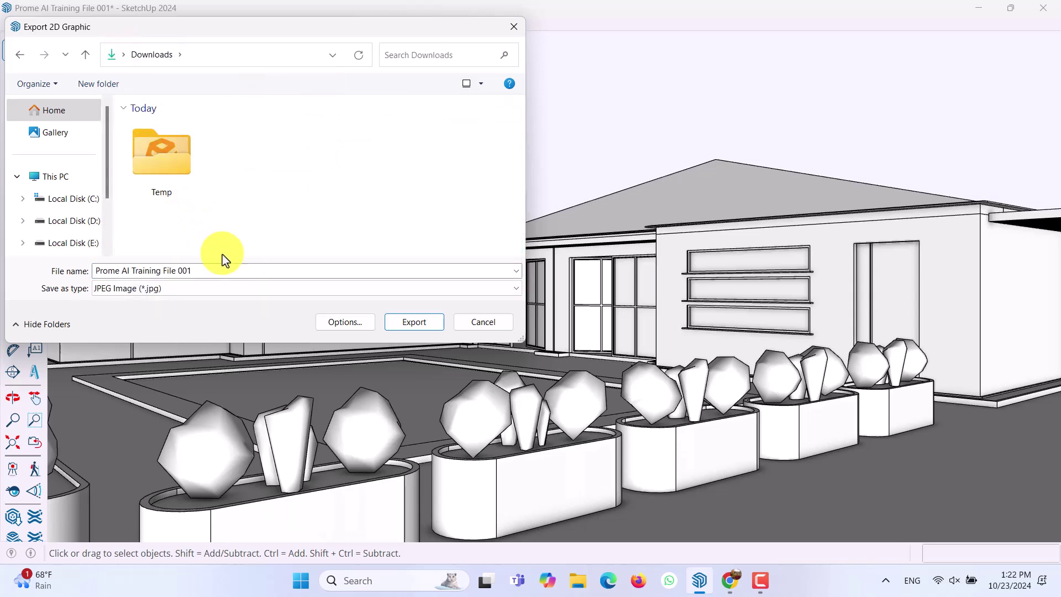
right_click(224, 212)
mouse_move(255, 216)
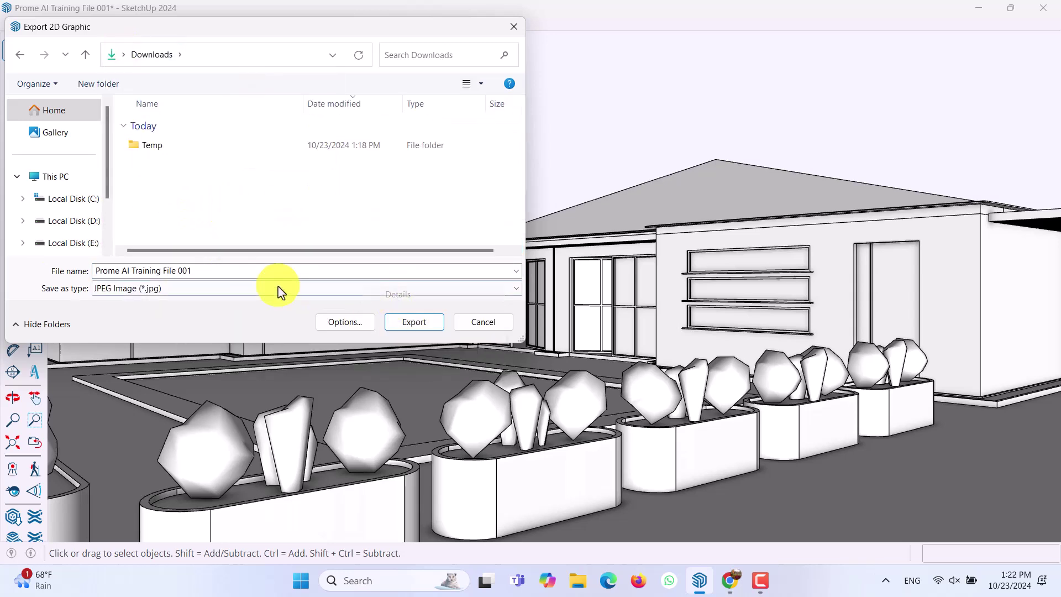
click(230, 270)
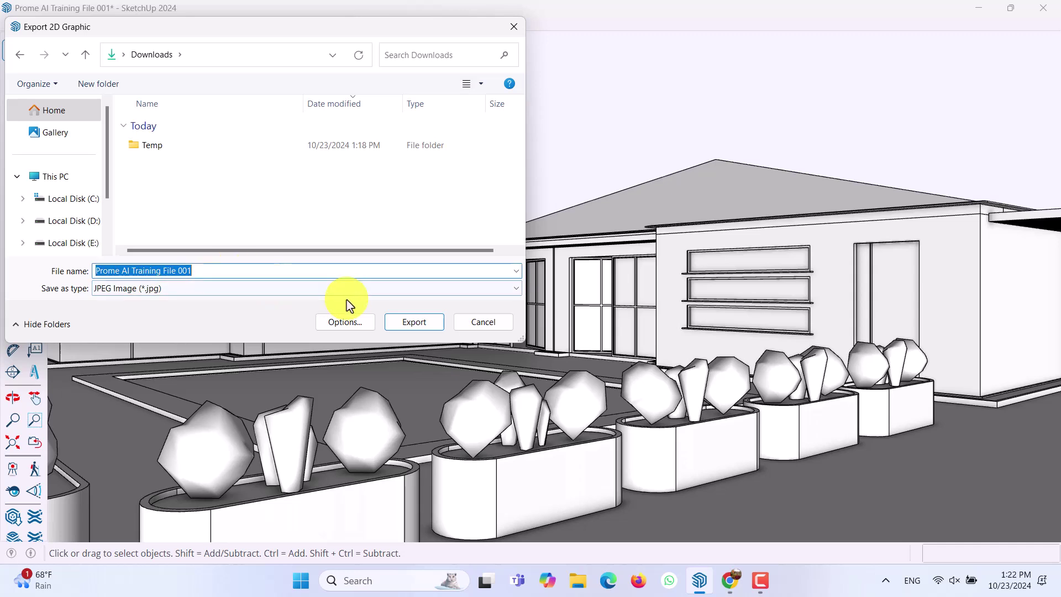
Export the JPEG at 2200 × 1108 pixels with a 1.4 line scale multiplier
click(346, 319)
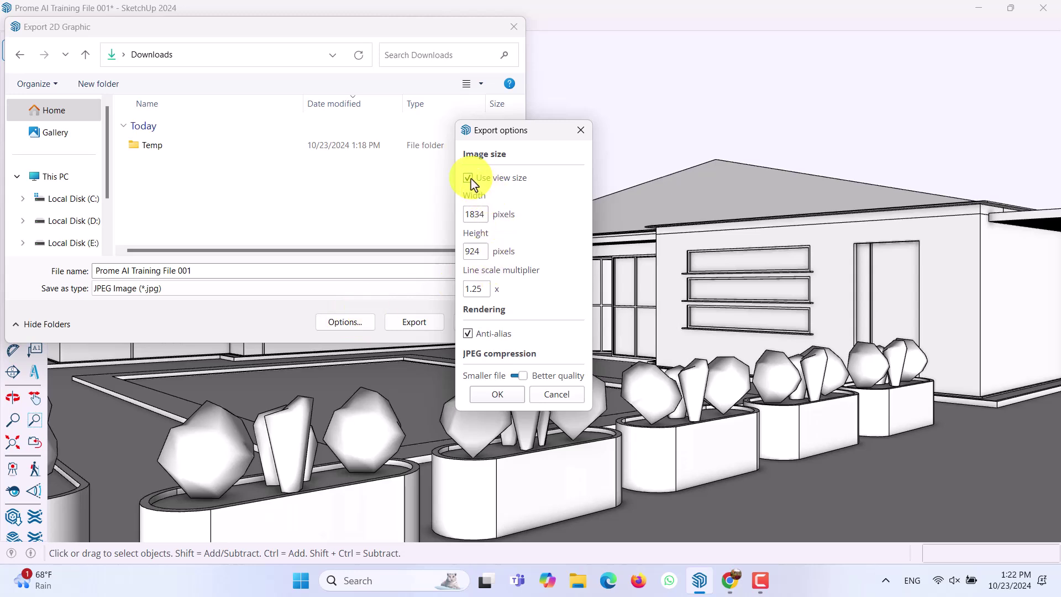
click(468, 178)
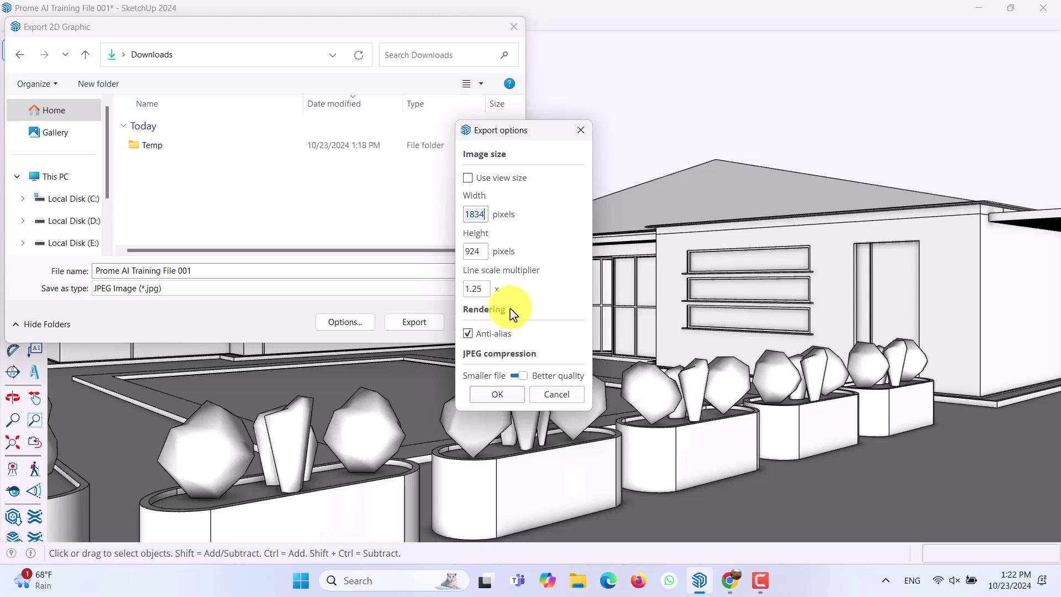
text(2200)
click(482, 291)
key(BackSpace)
key(BackSpace)
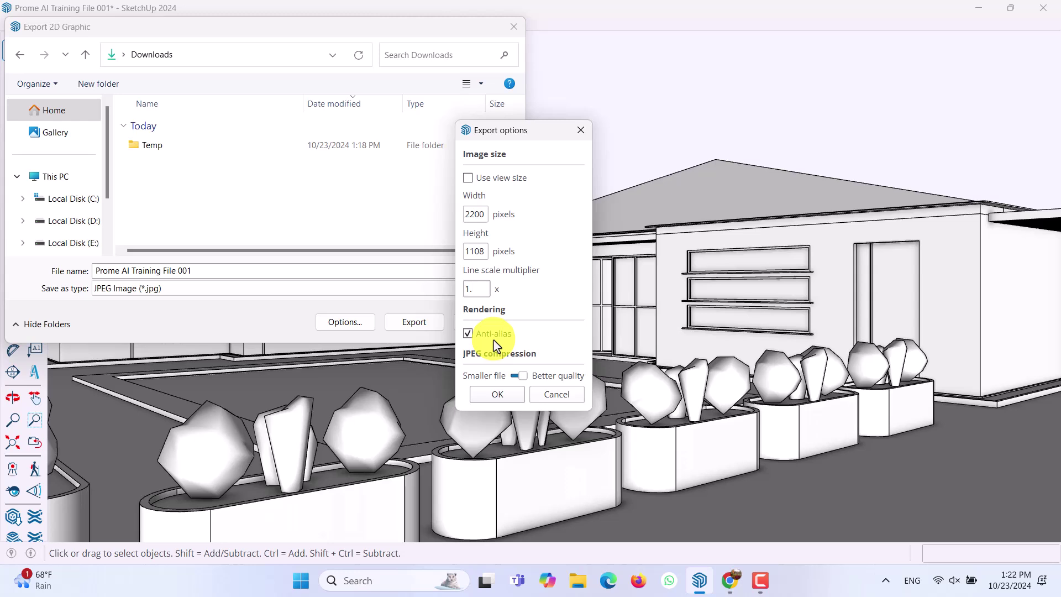
text(00)
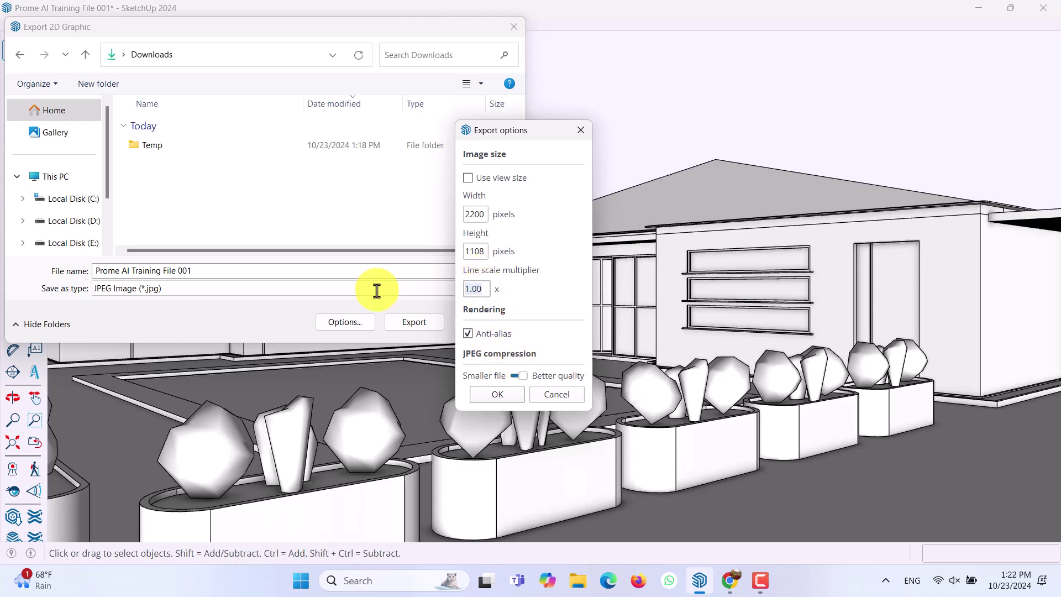
key(BackSpace)
key(BackSpace)
key(BackSpace)
text(.4)
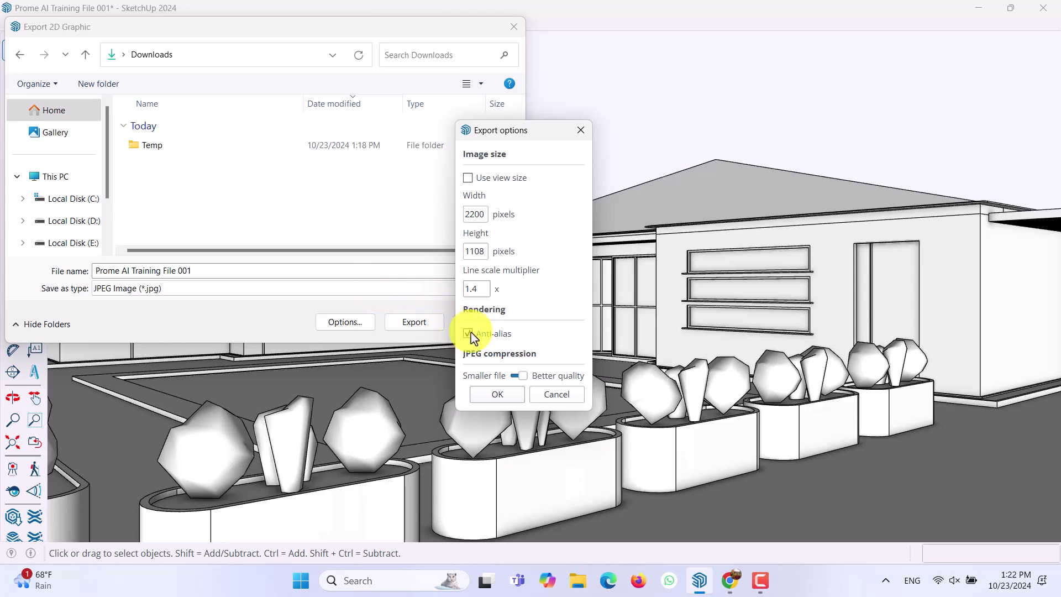
click(520, 394)
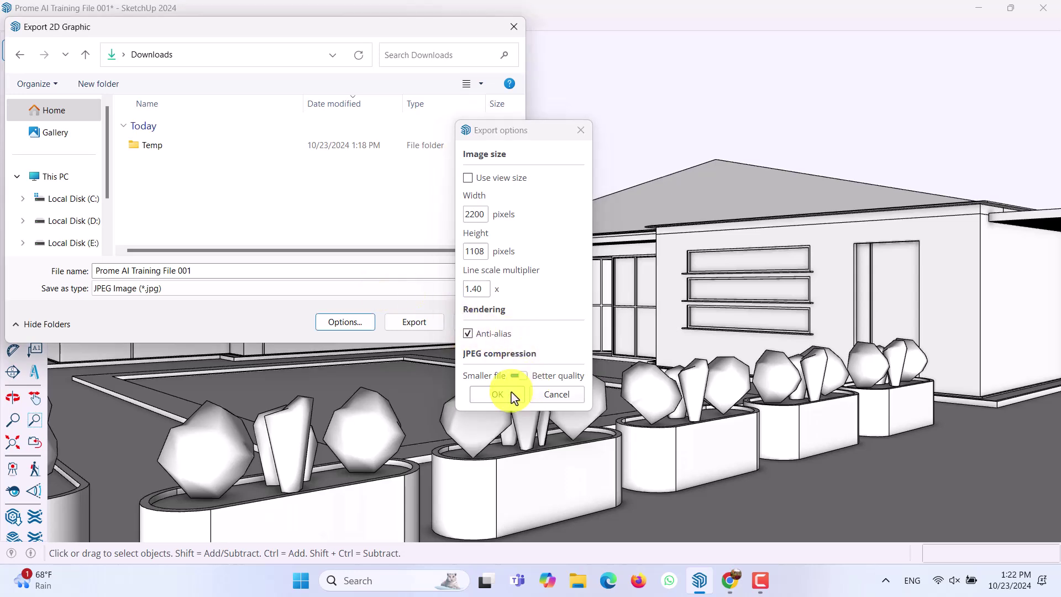
click(424, 326)
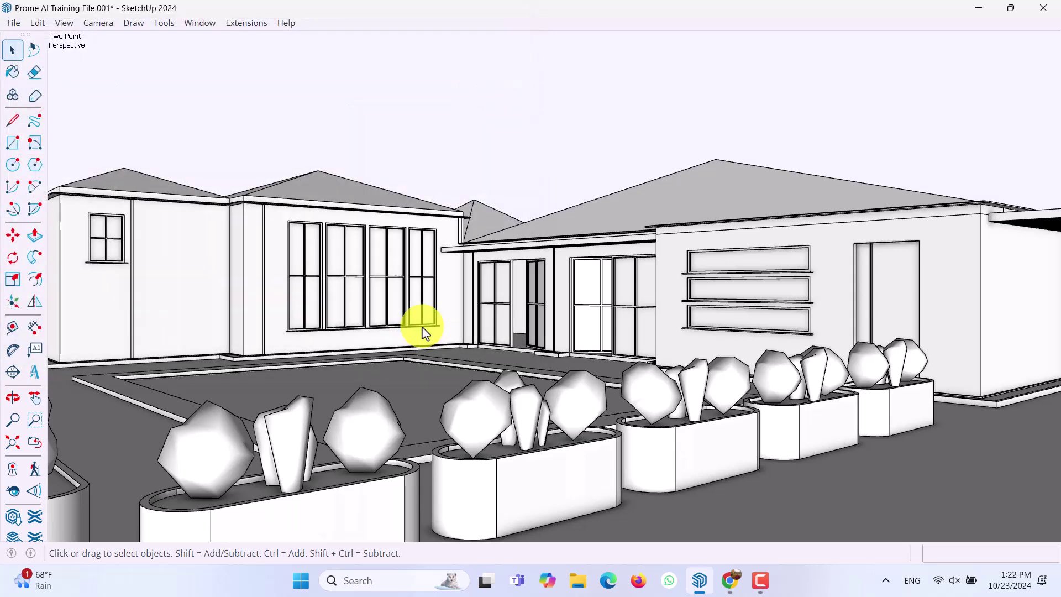
Go to PromeAI's AI Tools page and open Sketch Rendering under Generation Tools
click(978, 8)
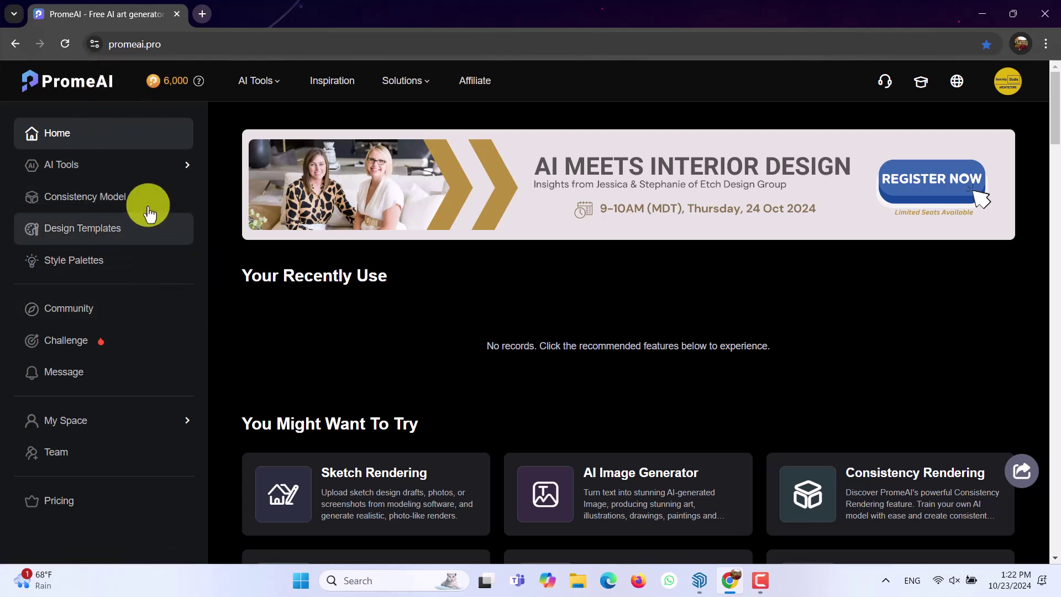
click(99, 172)
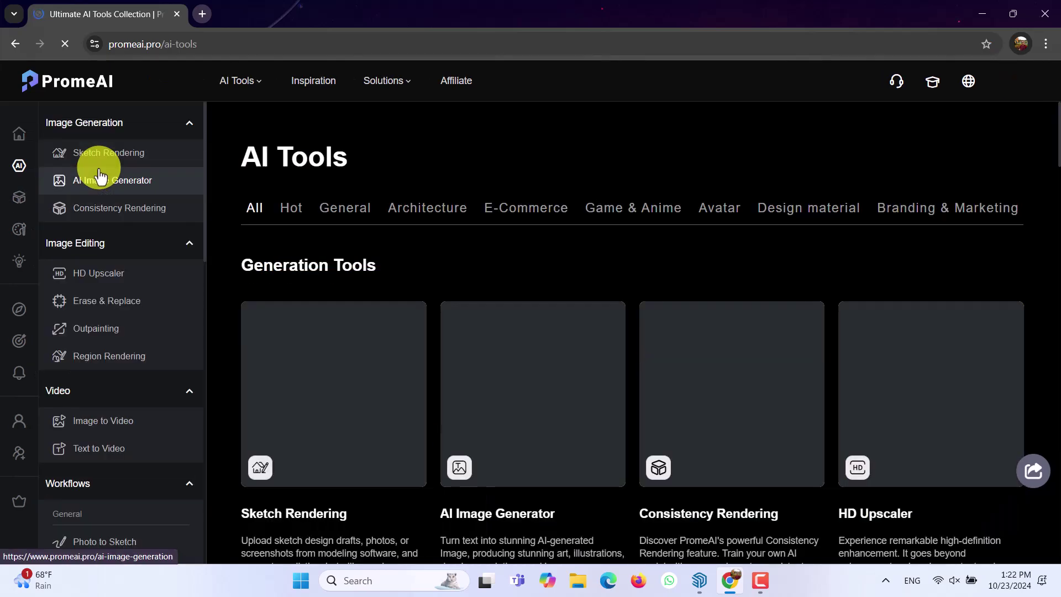
scroll(373, 230, down, 2)
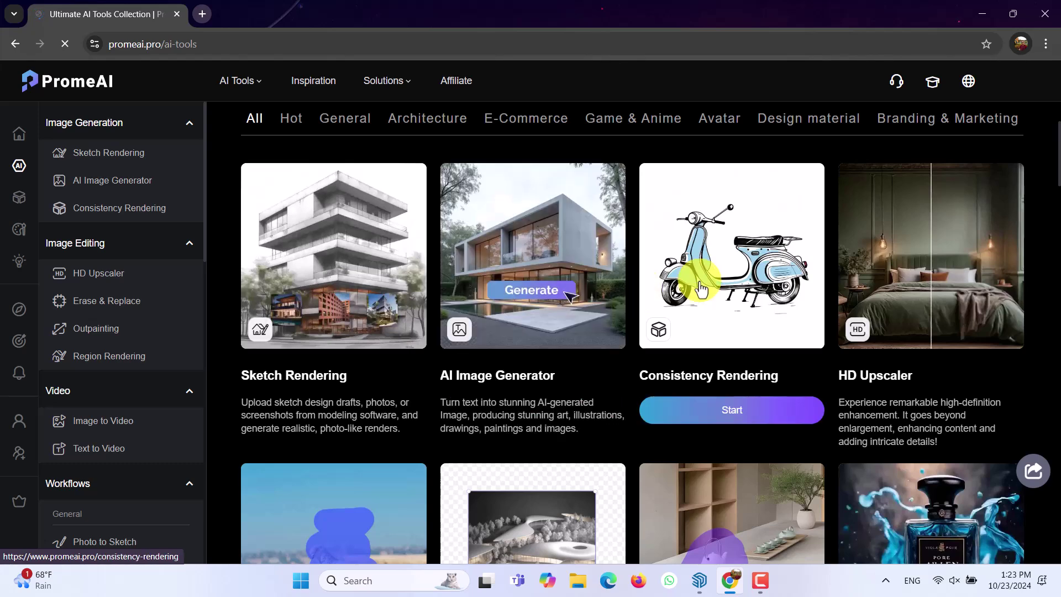
scroll(950, 268, down, 3)
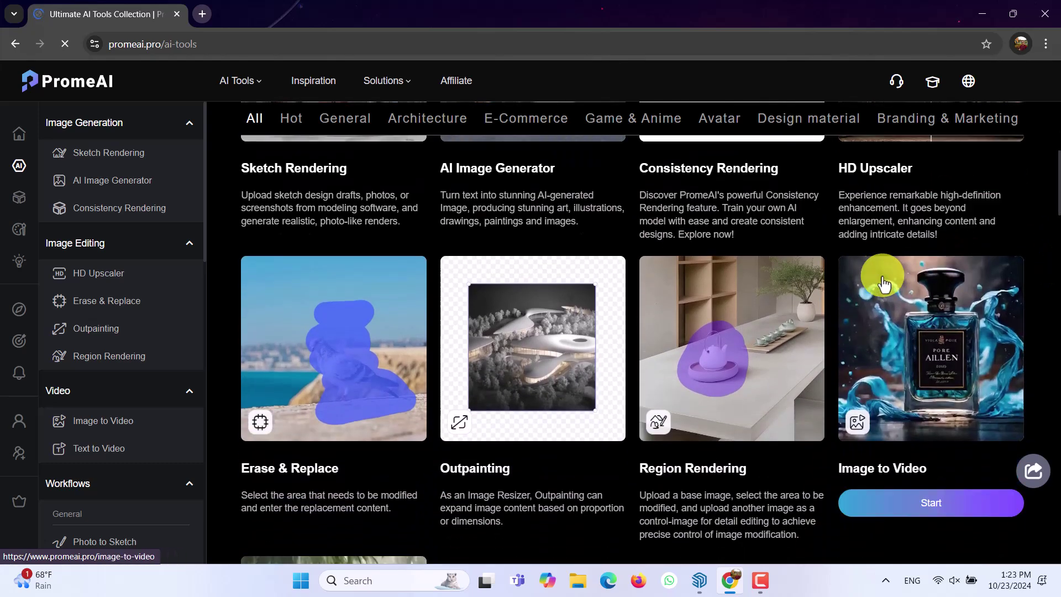
scroll(846, 296, down, 1)
scroll(1054, 313, up, 2)
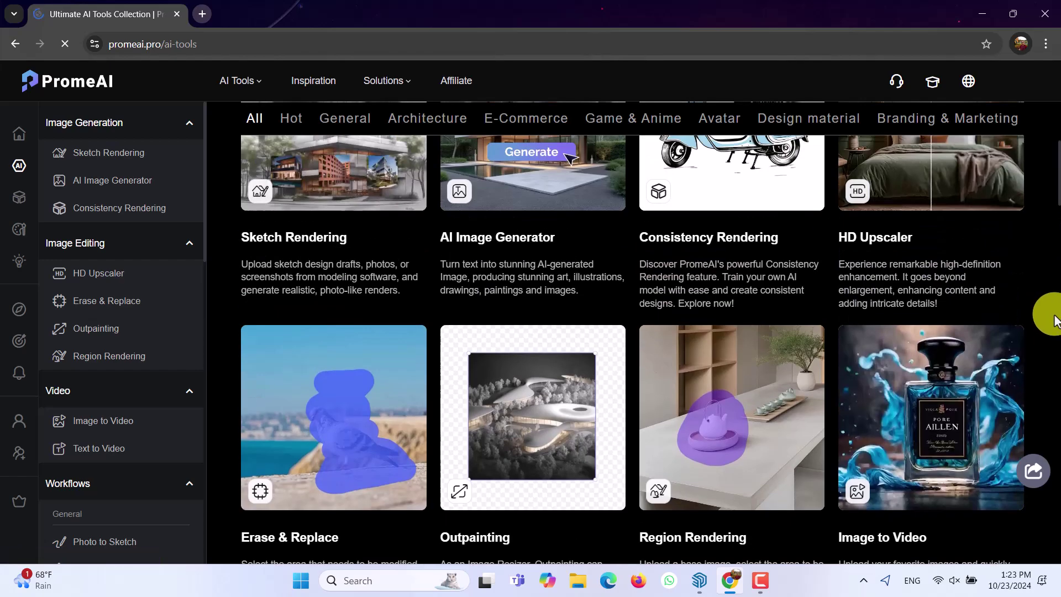
scroll(1039, 287, up, 5)
scroll(597, 253, down, 2)
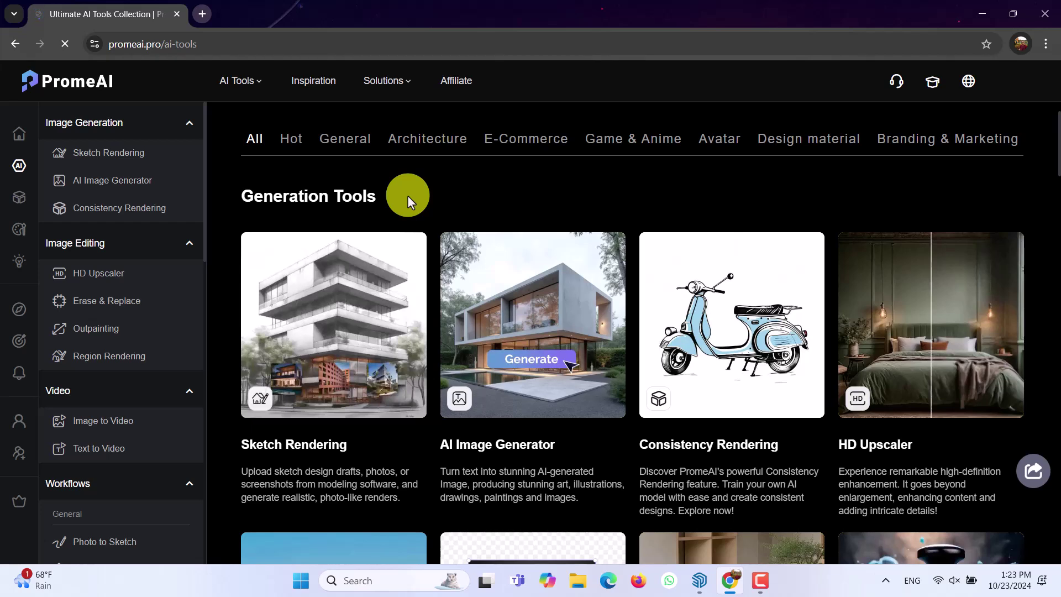
click(355, 274)
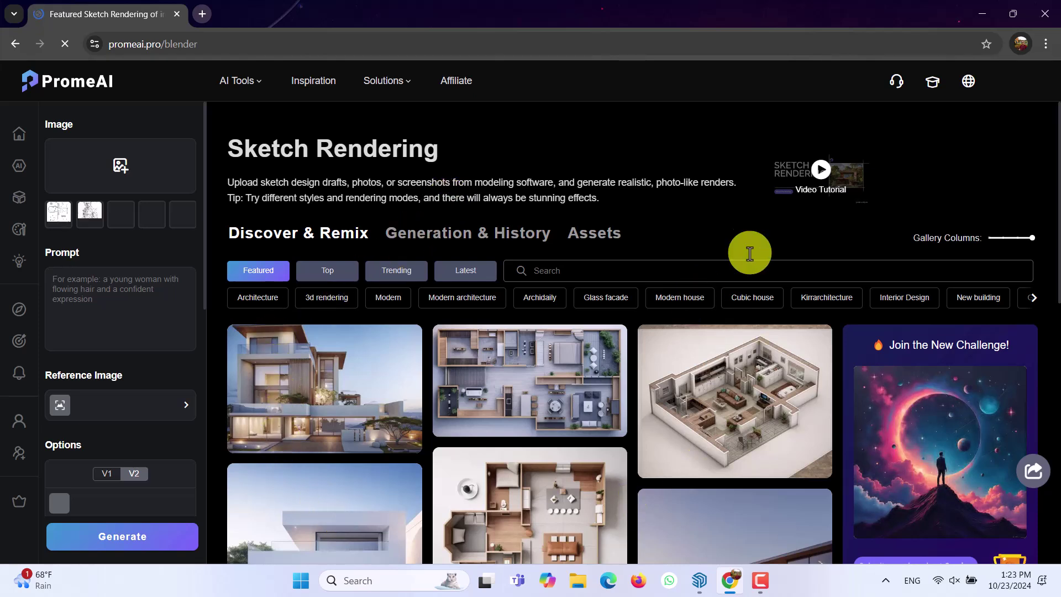
Upload 'Prome AI Training File 001' from Downloads as the Sketch Rendering input image
scroll(753, 372, down, 4)
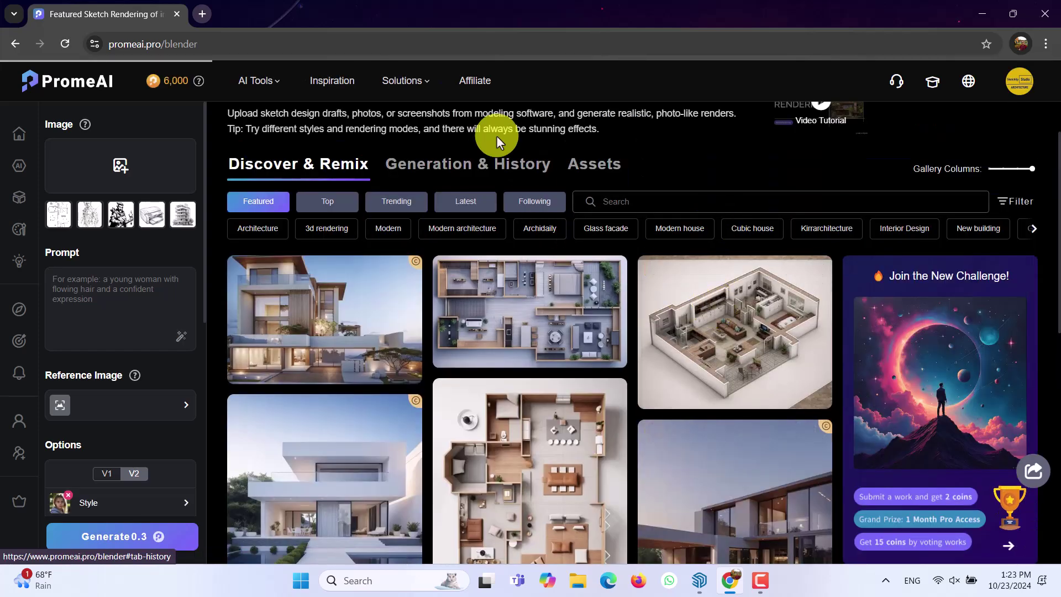
scroll(493, 136, up, 2)
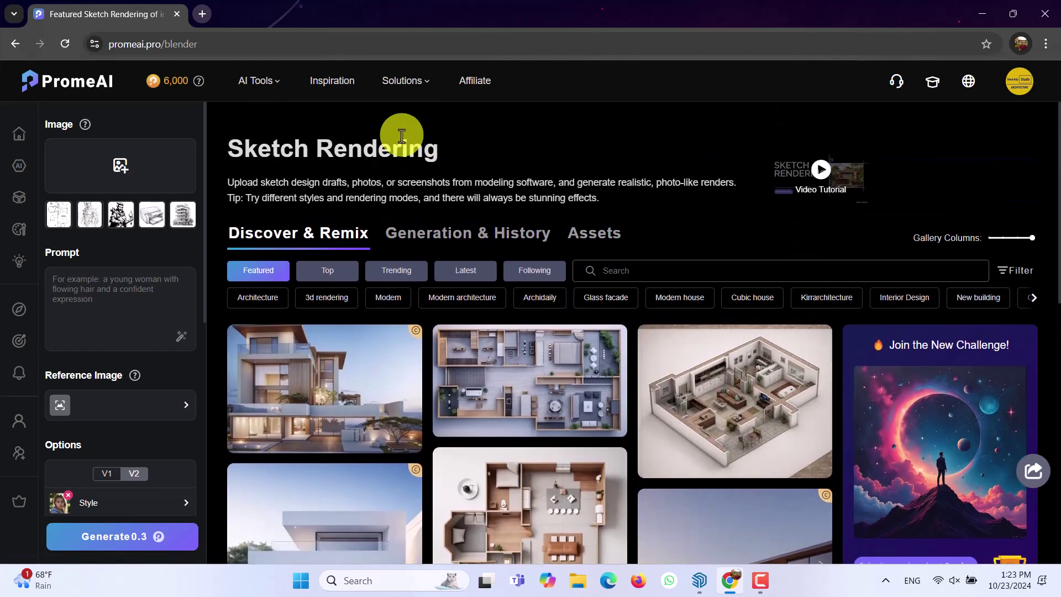
click(119, 165)
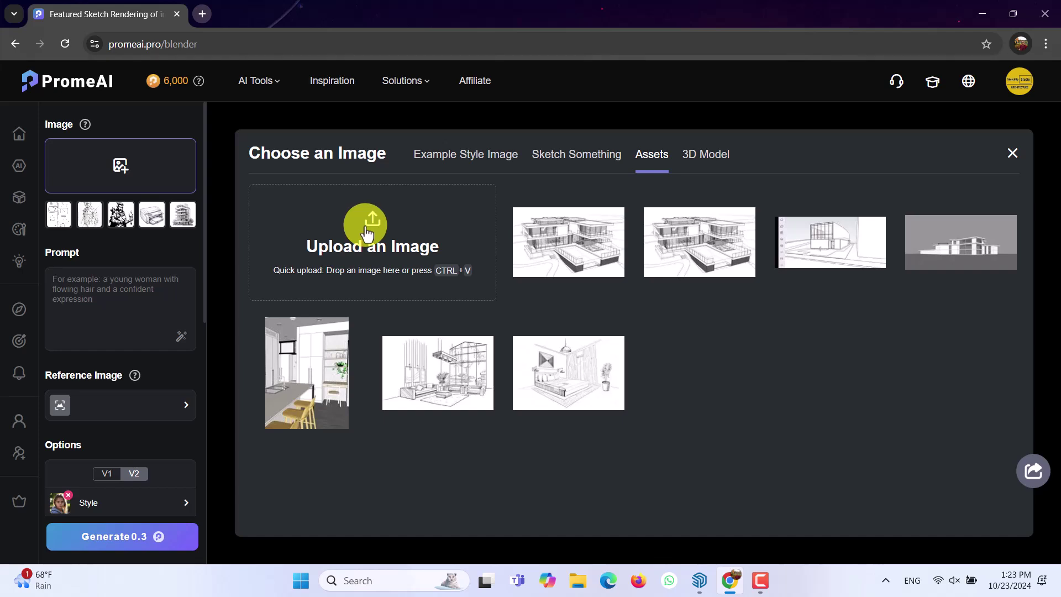
click(367, 244)
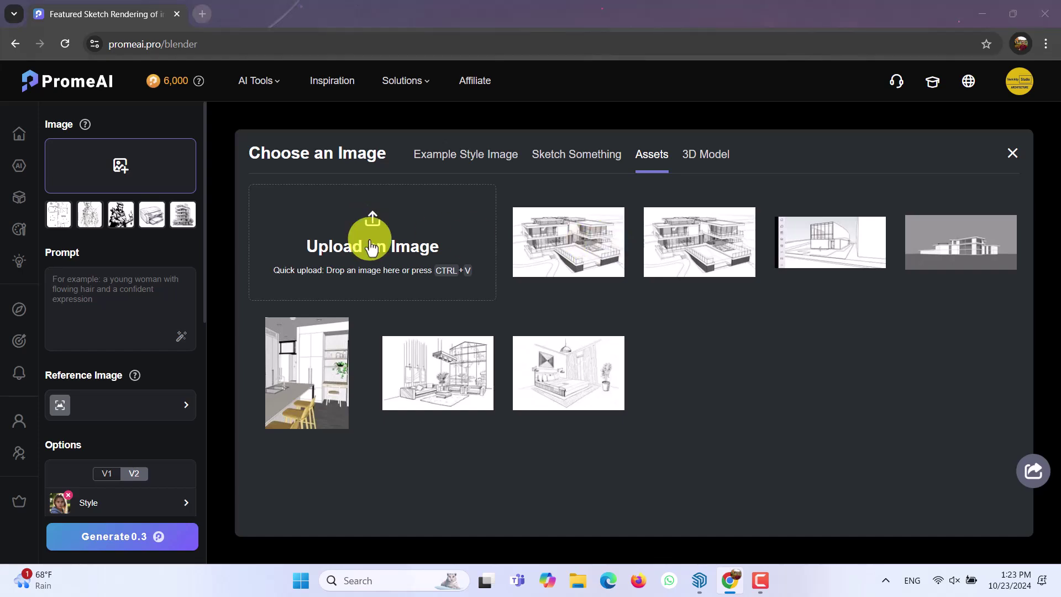
click(177, 165)
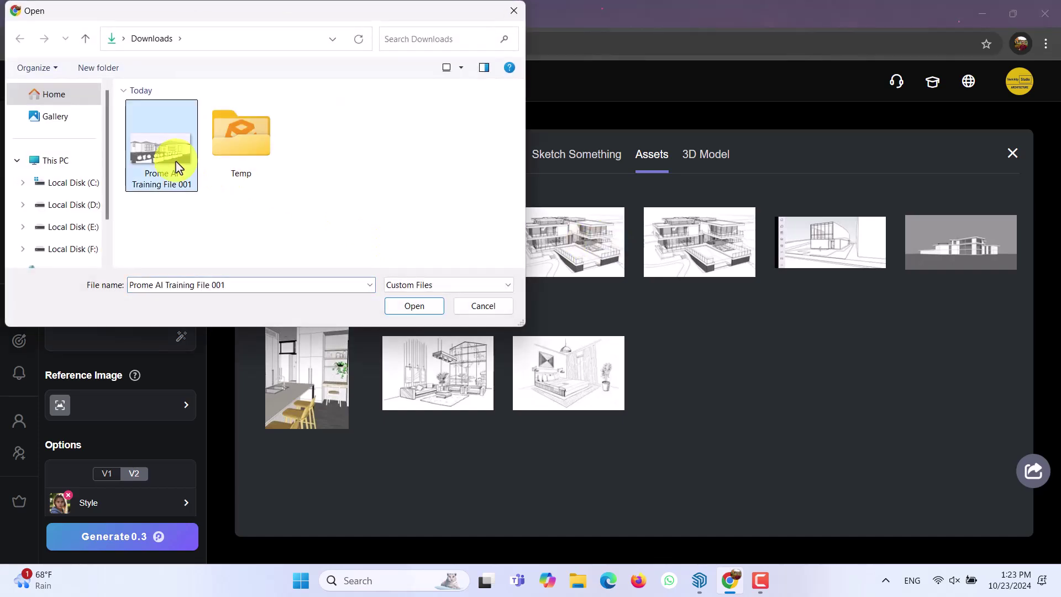
click(417, 309)
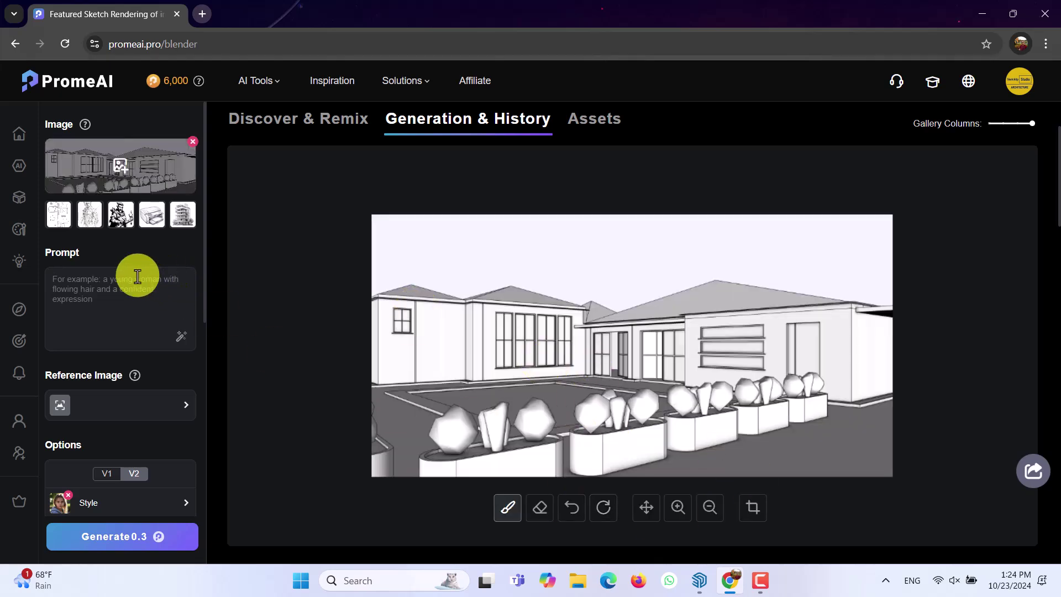
click(95, 288)
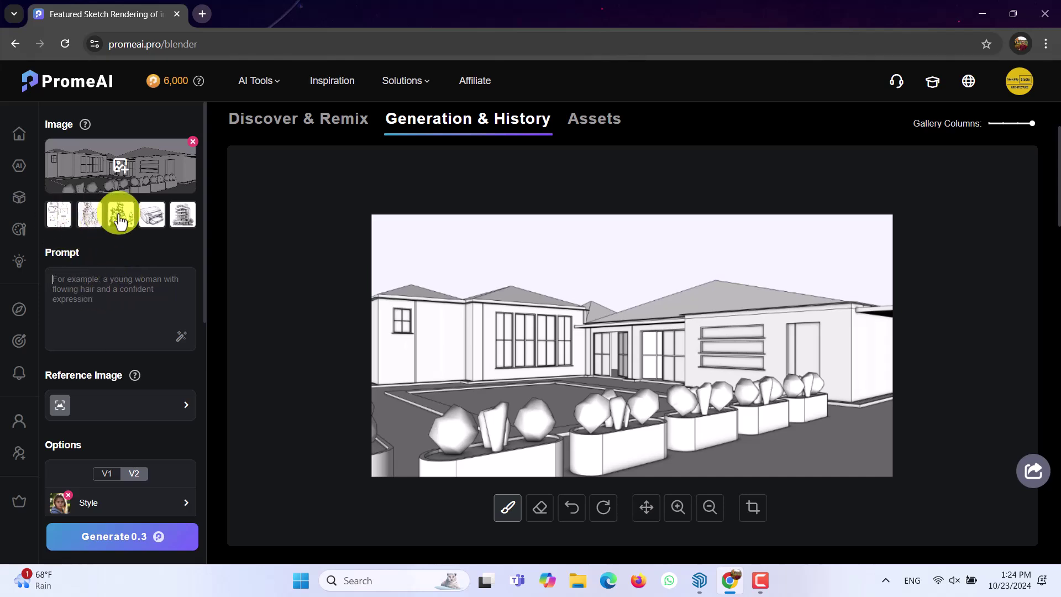
click(146, 218)
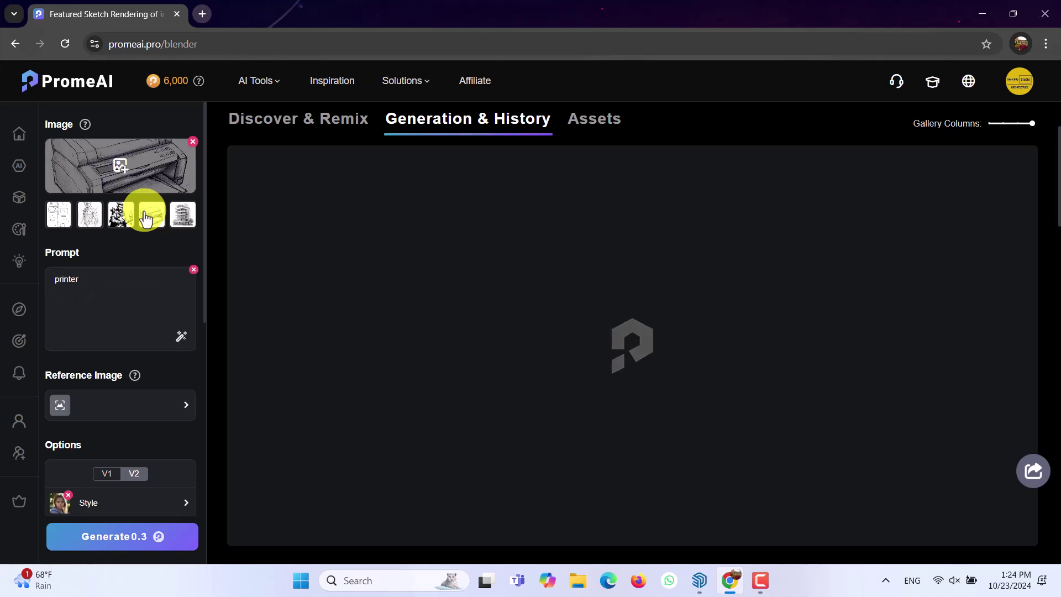
click(59, 216)
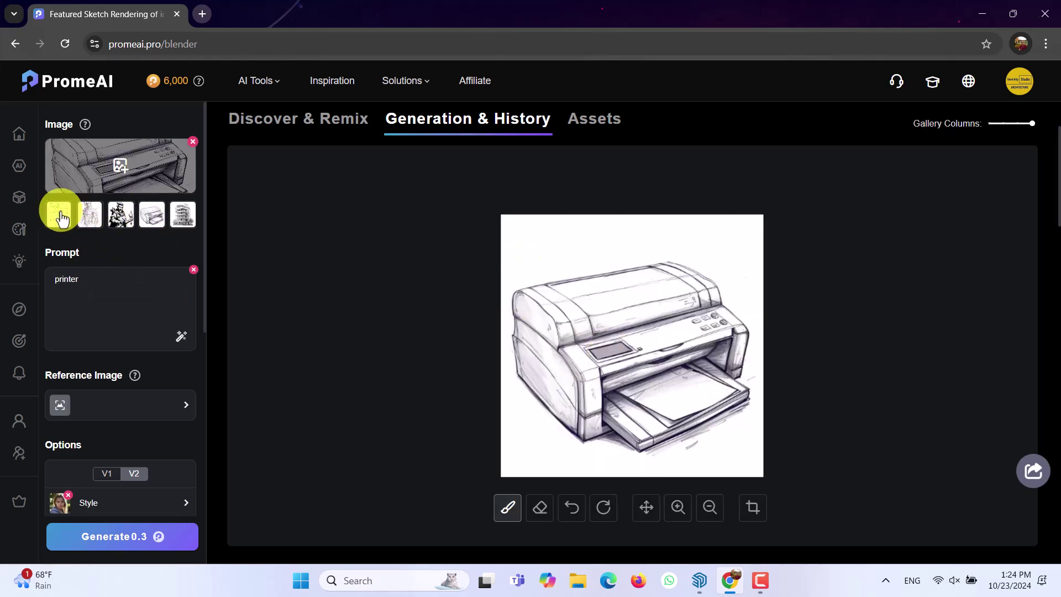
click(122, 175)
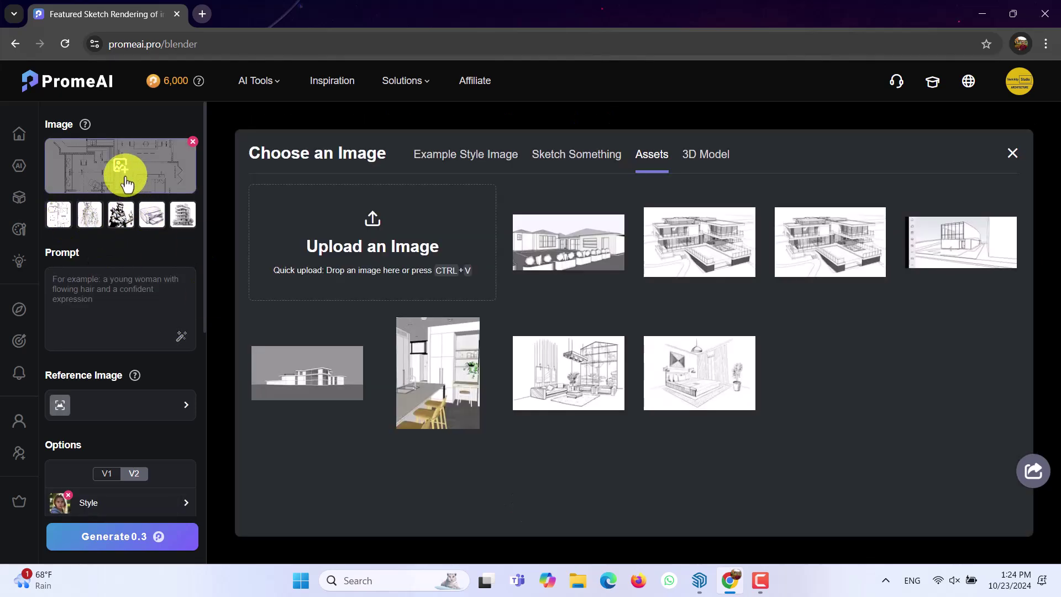
click(540, 236)
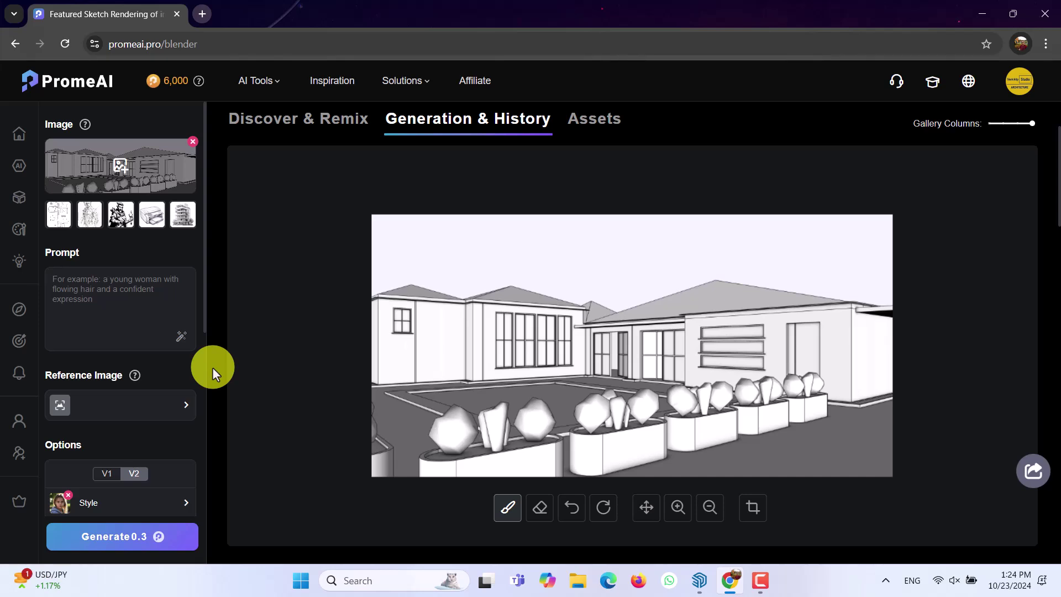
Enter the prompt 'Realistic exterior rendering with modern house design materials…', covering sun, pool and plants
text(A)
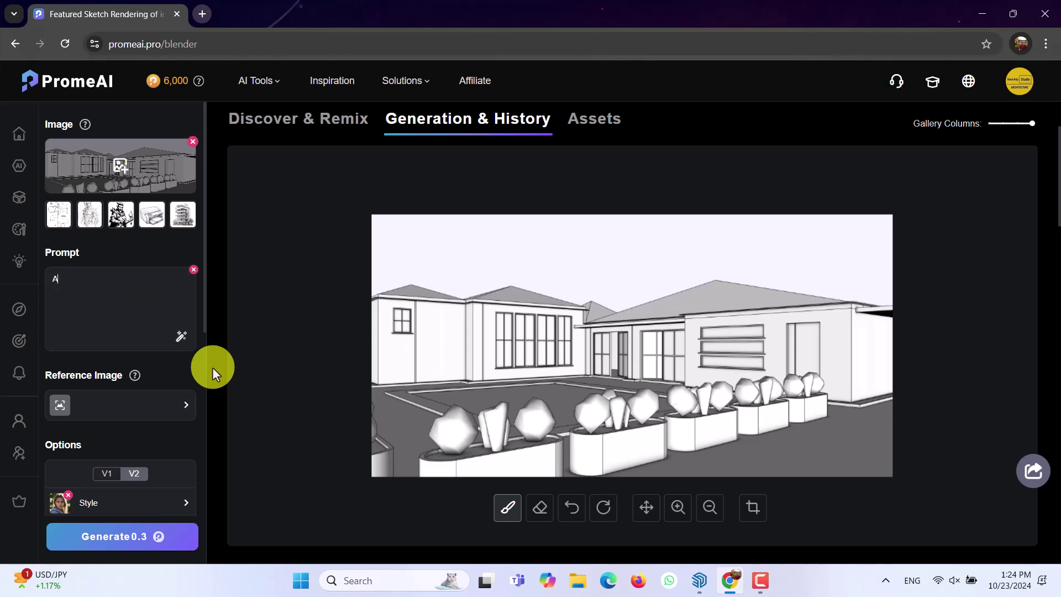
key(BackSpace)
text(Realistic exterior rendering with modern )
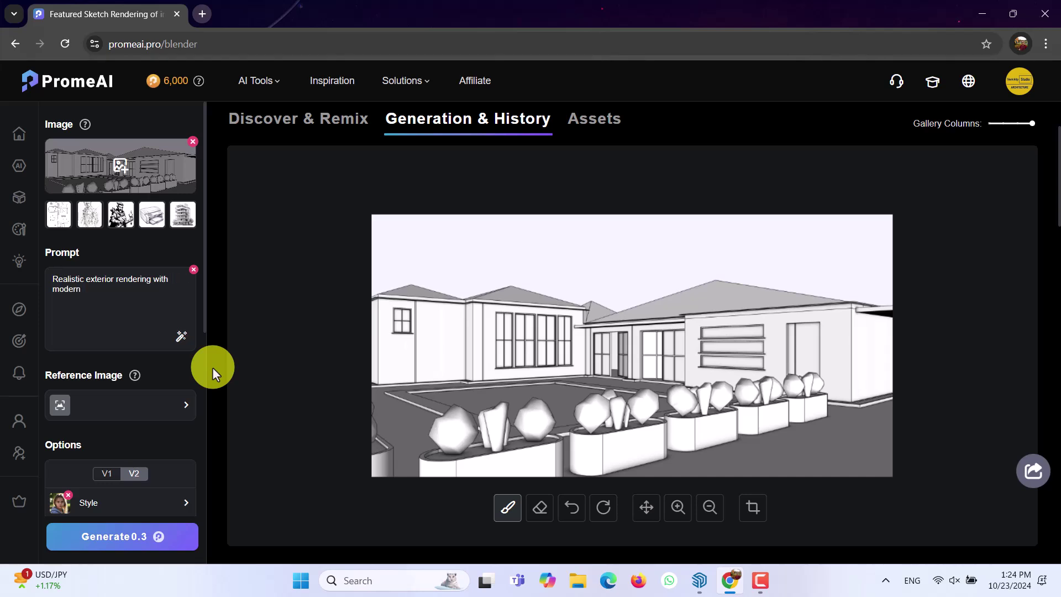
text(house desi)
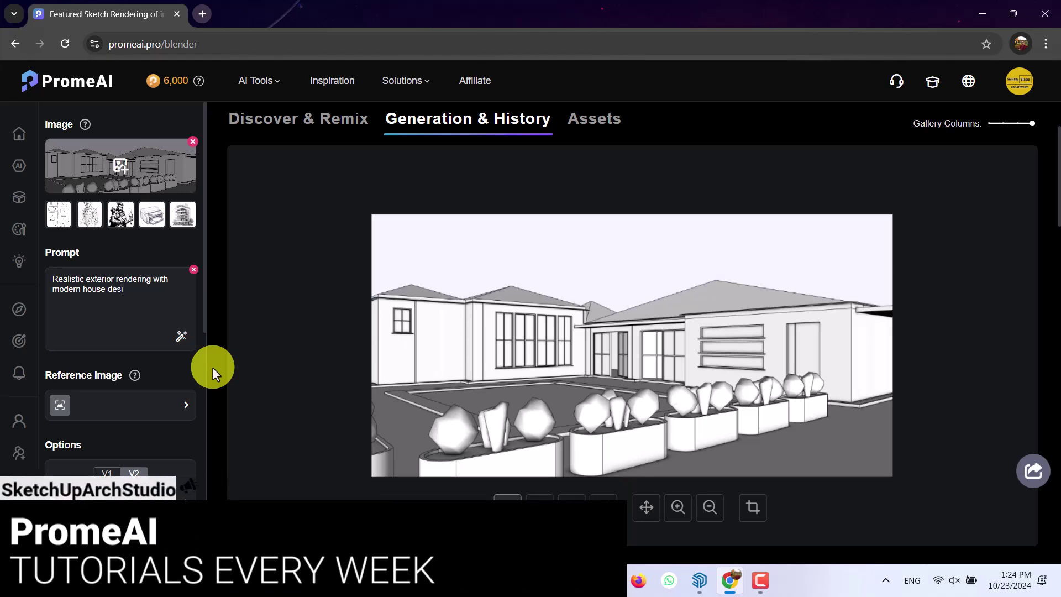
text(gn materials, )
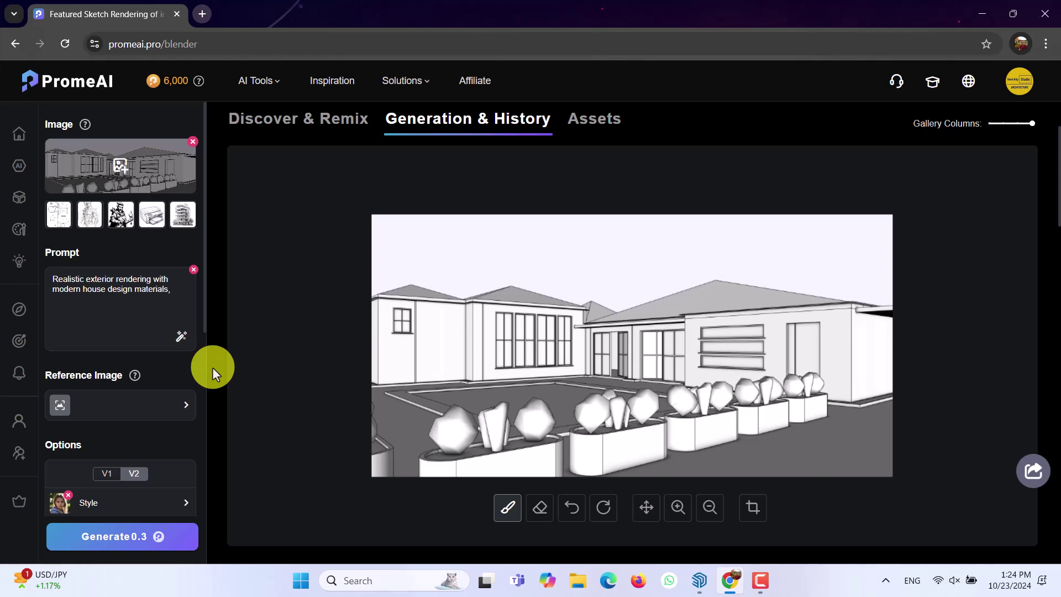
text(good and real sun and sky light, the cen)
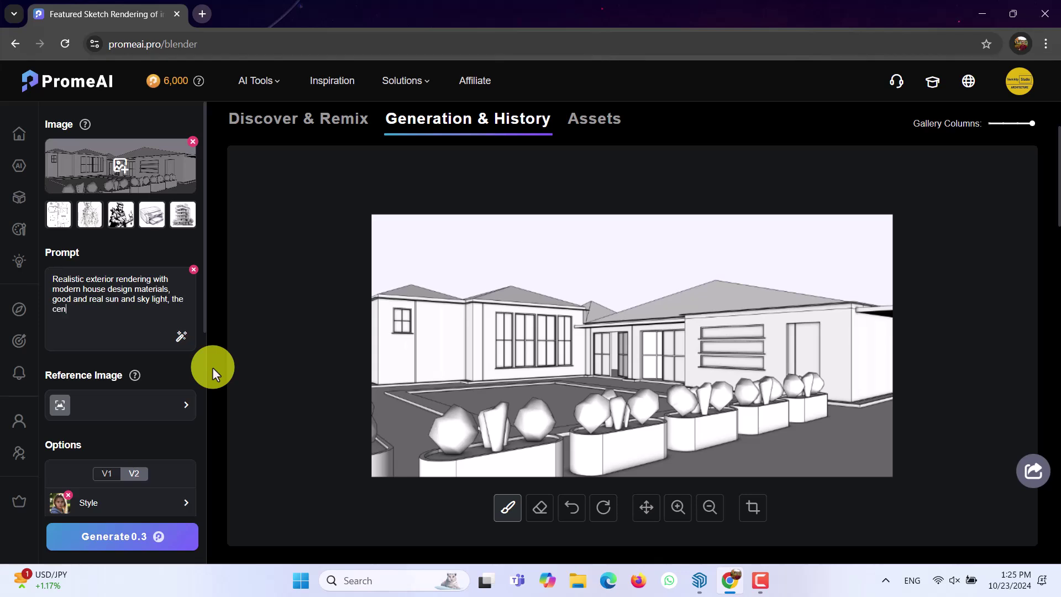
text(ter of this yard is a pool with blue water,)
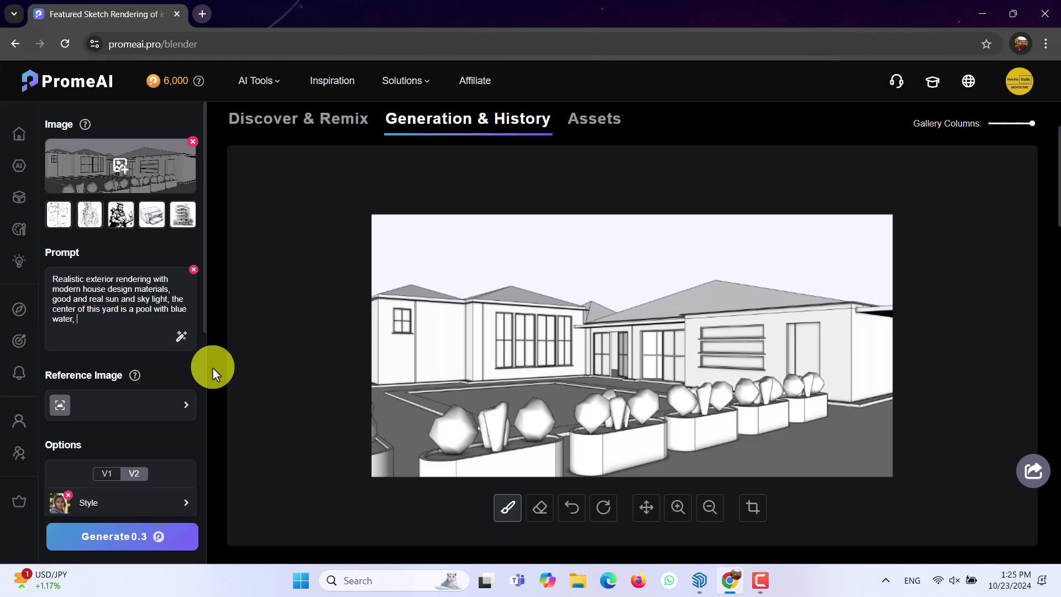
text( consider)
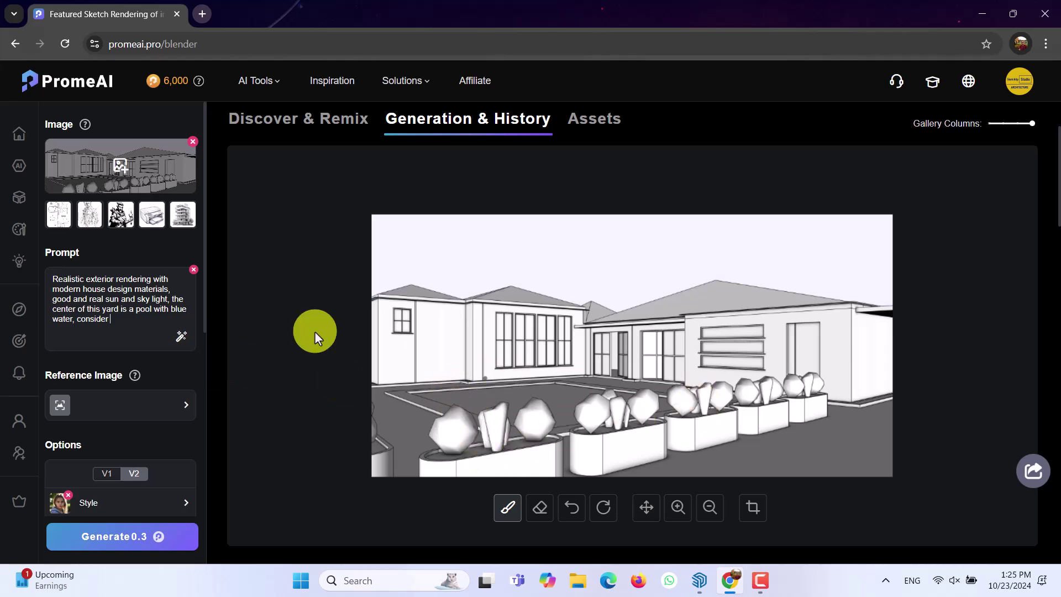
text( the)
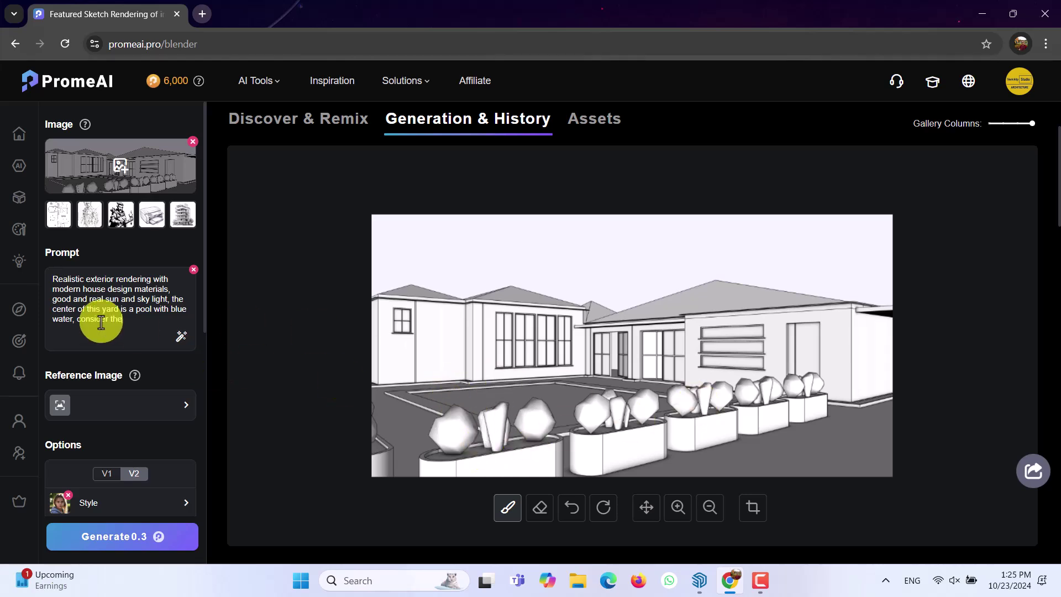
text(se plants and vegetations )
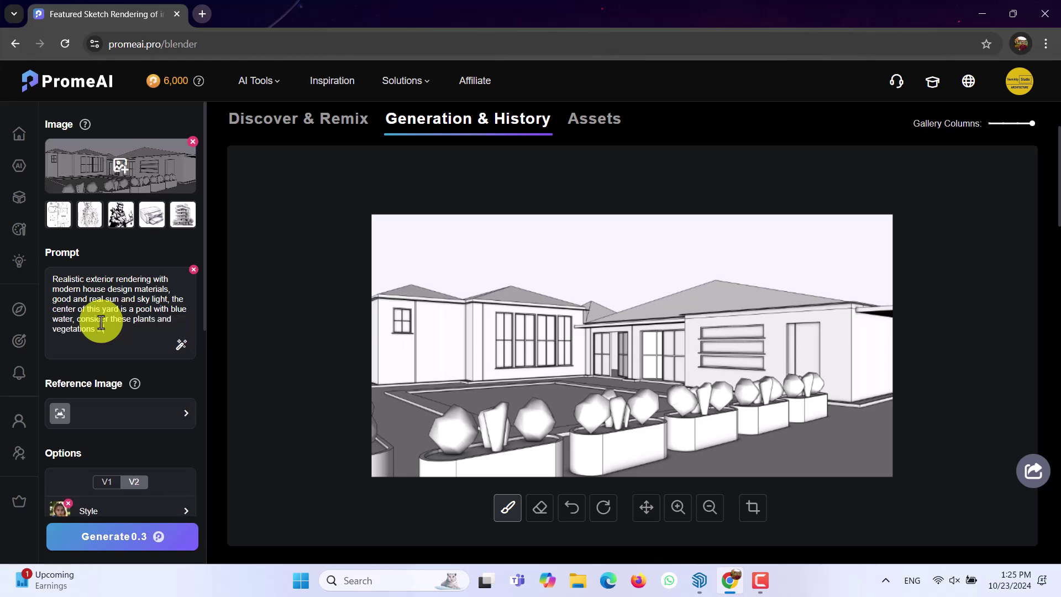
text(rendering,)
text(make iot realistic and )
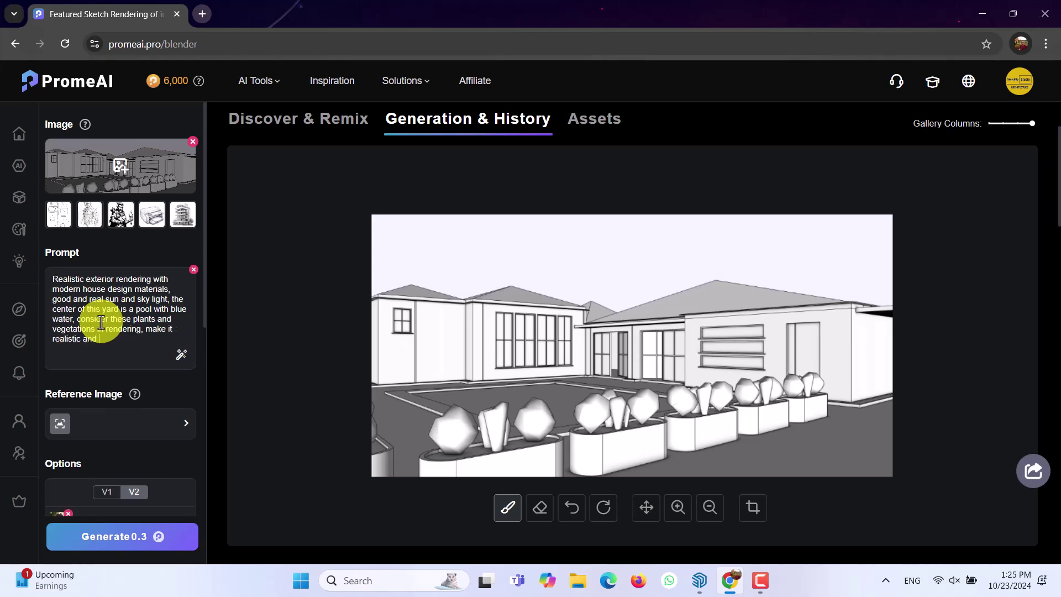
text(wonderful)
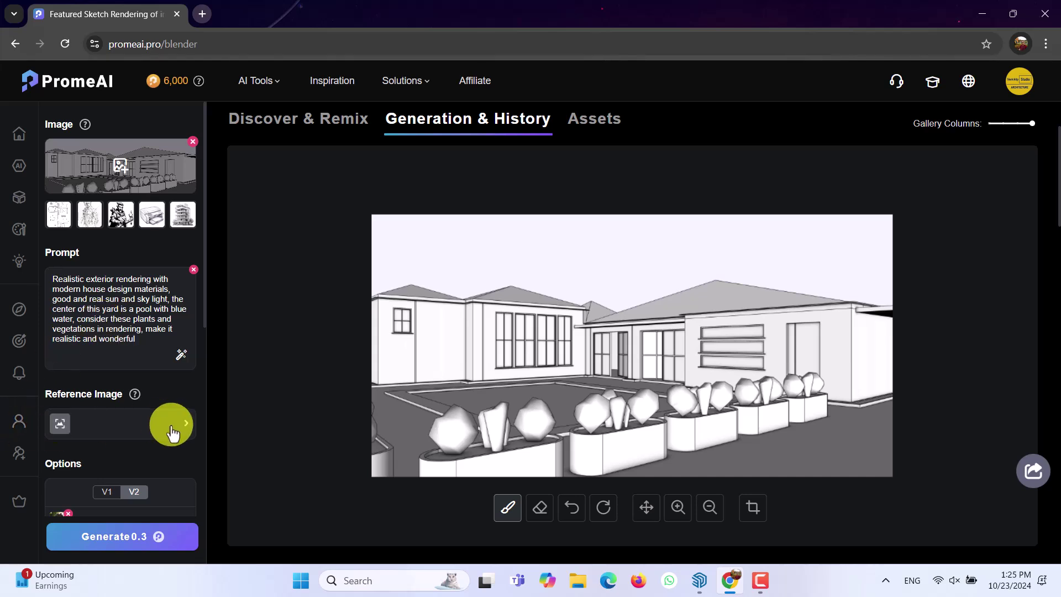
Switch the rendering version to V1, leaving the style unchanged
scroll(171, 434, down, 3)
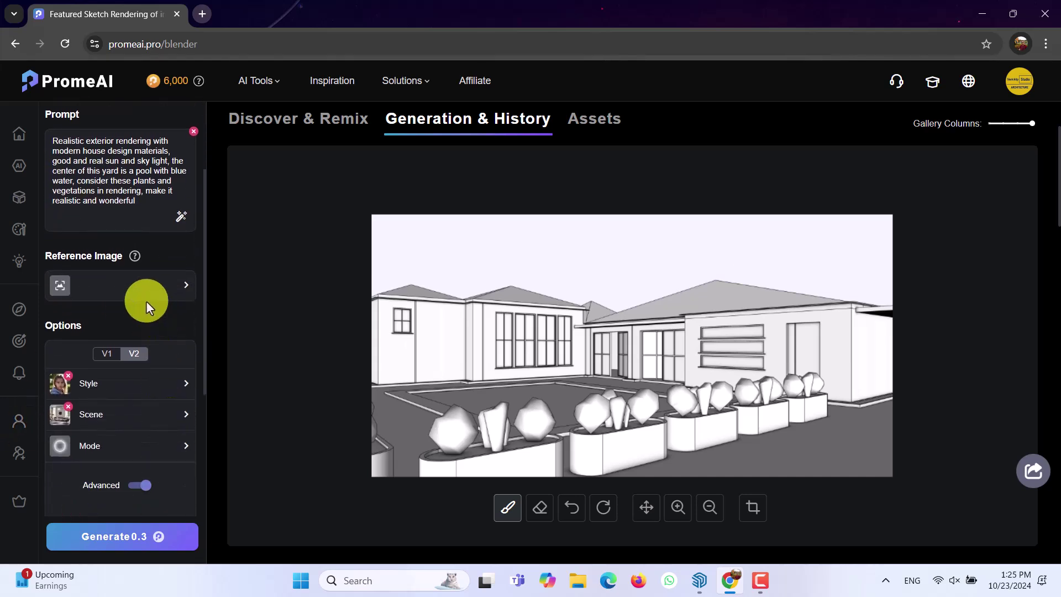
scroll(154, 324, down, 1)
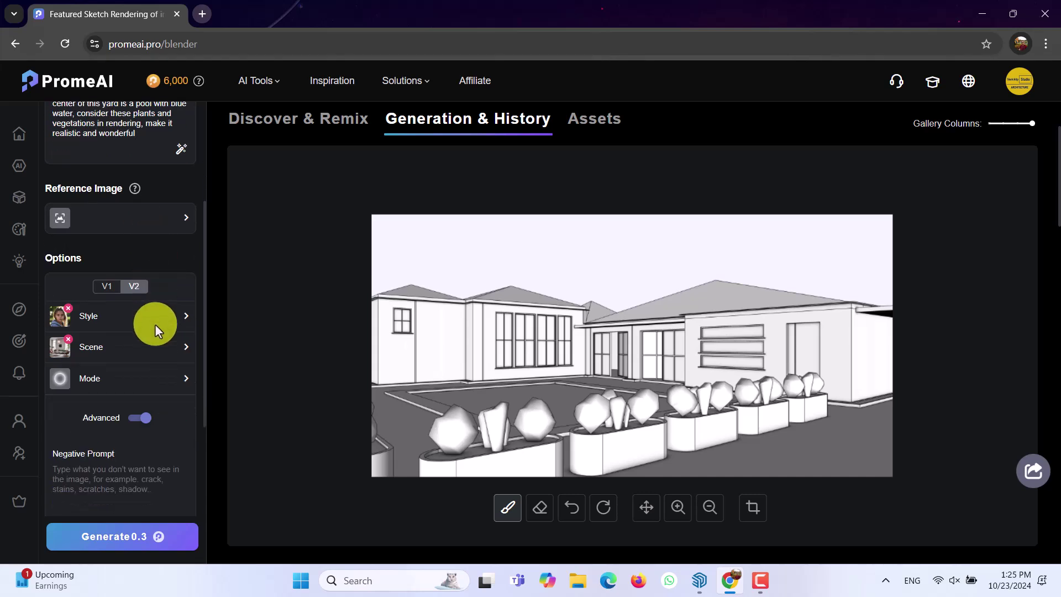
click(113, 290)
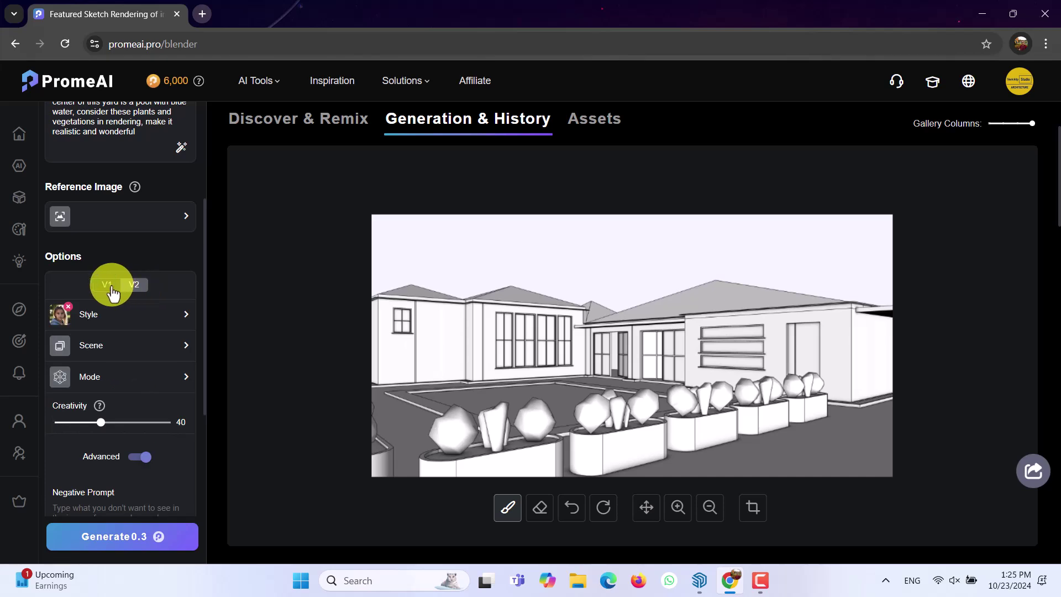
scroll(118, 423, down, 1)
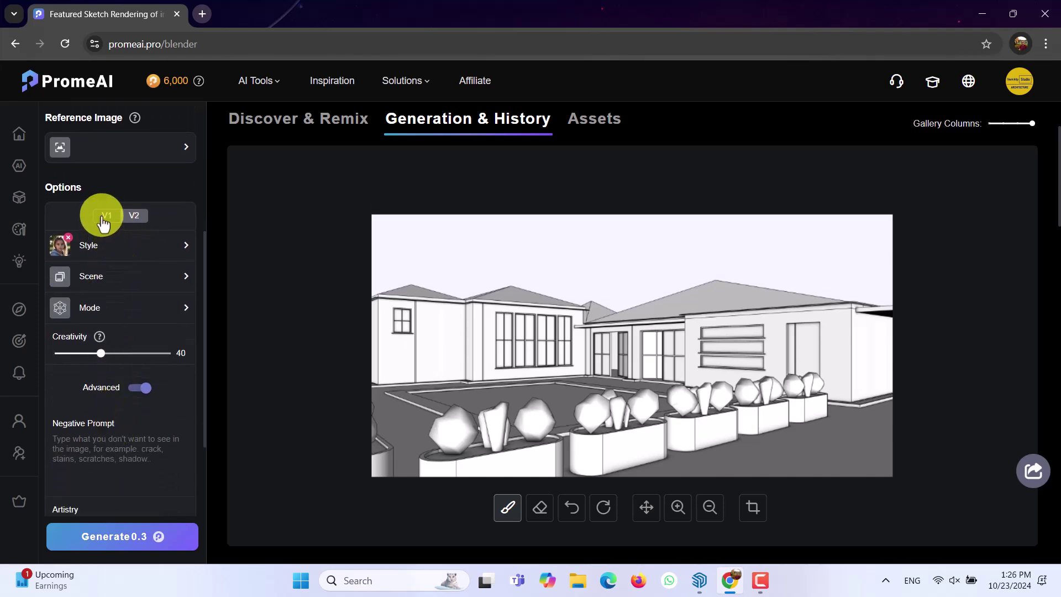
click(88, 246)
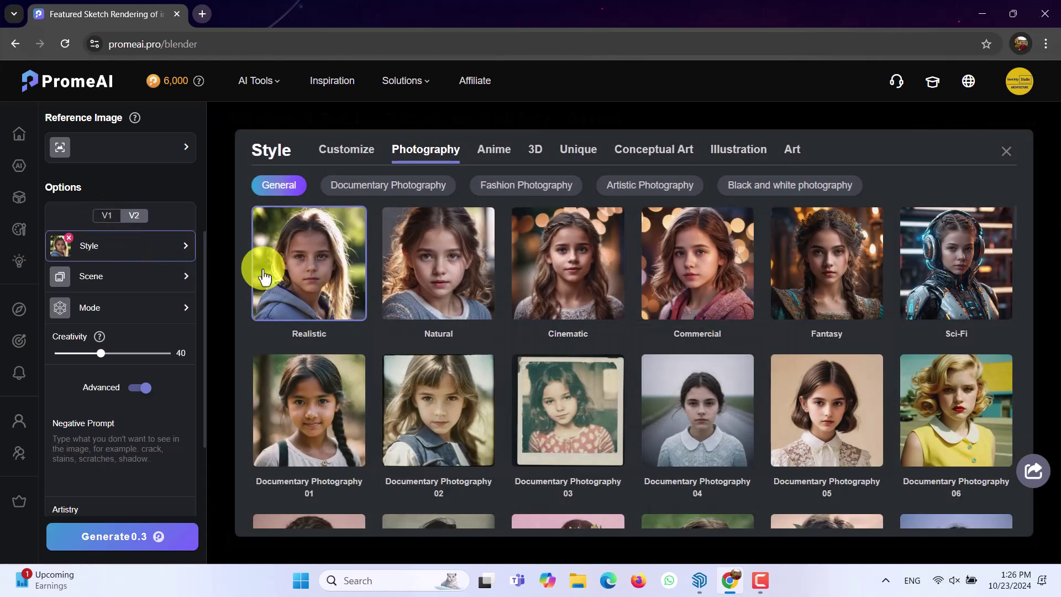
click(181, 197)
Set the scene to Architecture > Residence Building
click(89, 279)
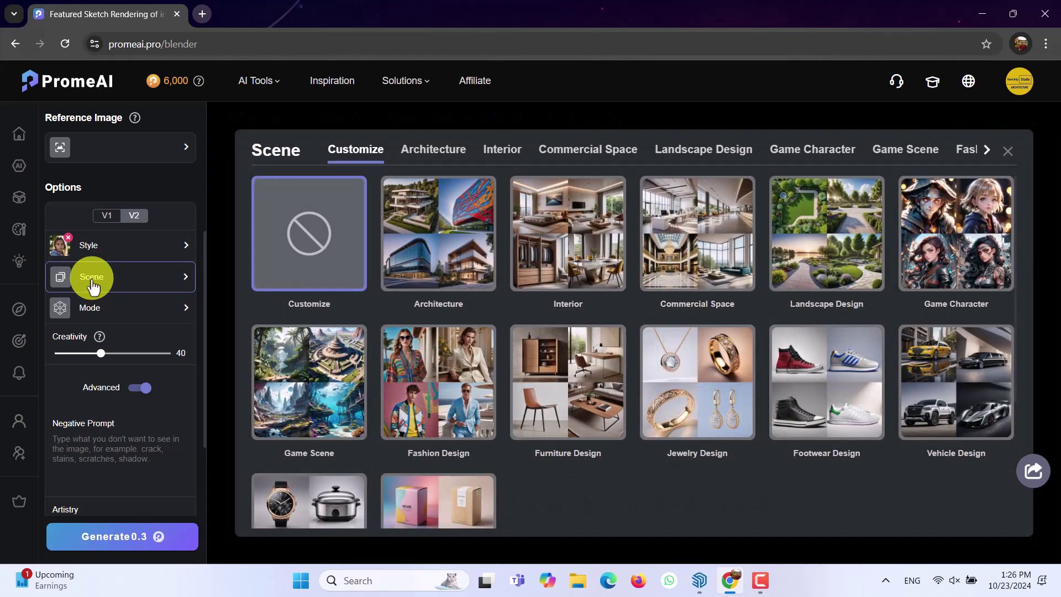
click(445, 236)
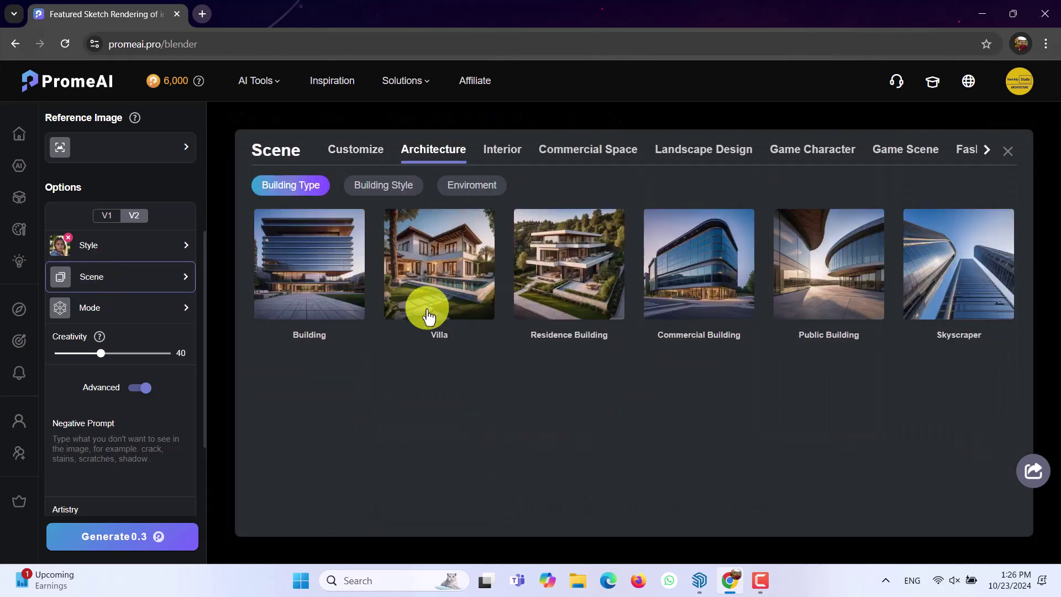
click(570, 275)
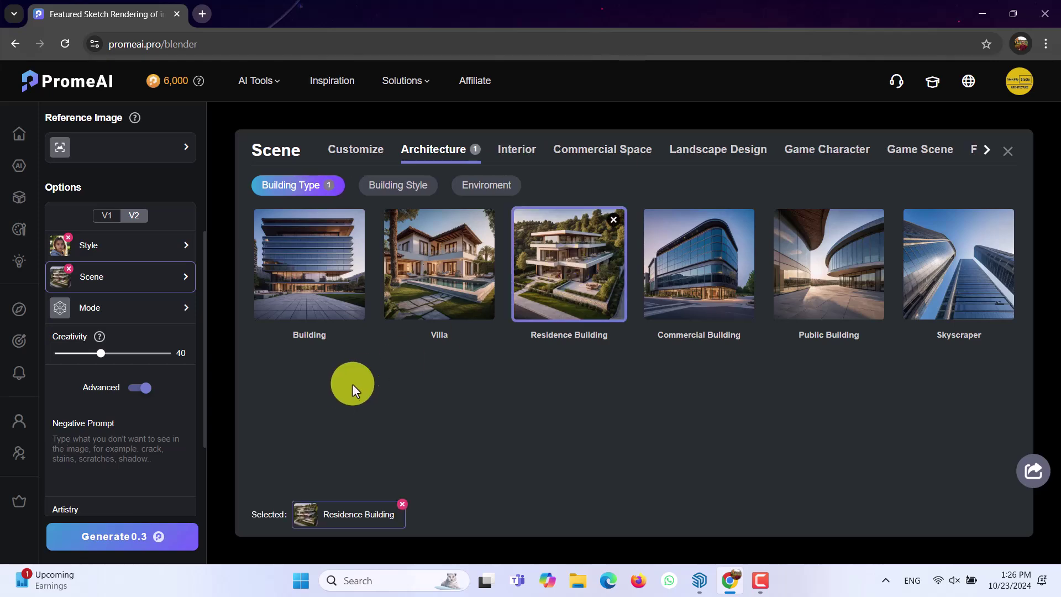
Set the rendering mode to Outline
click(117, 312)
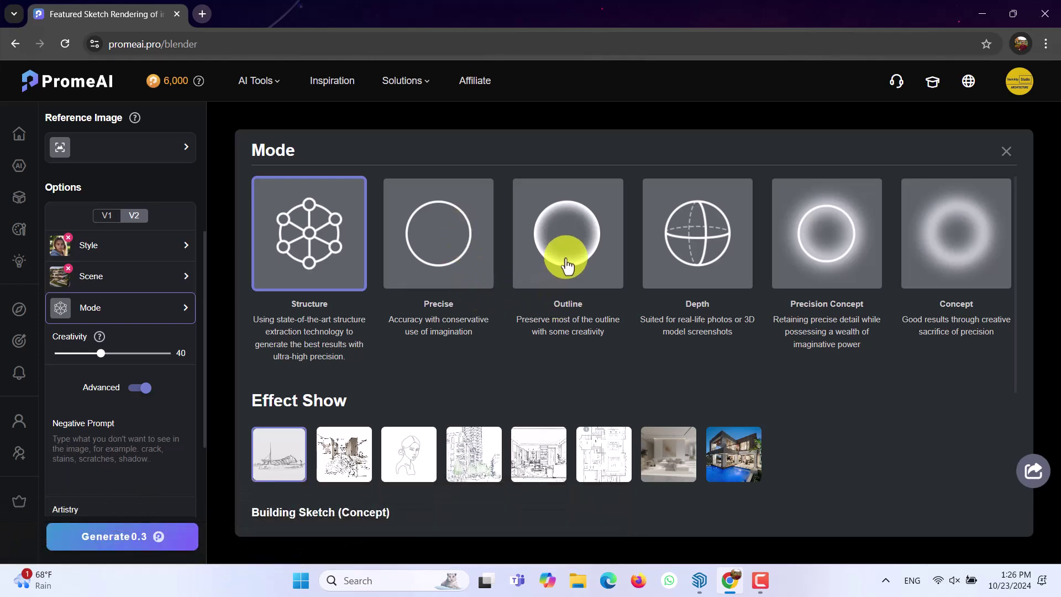
click(567, 266)
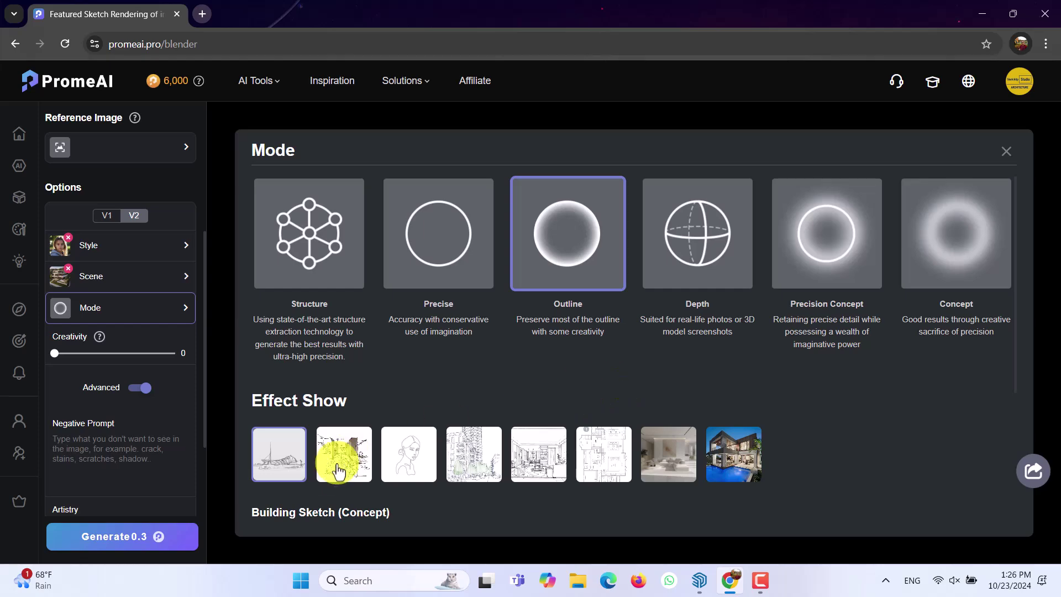
scroll(290, 461, down, 2)
scroll(296, 522, down, 2)
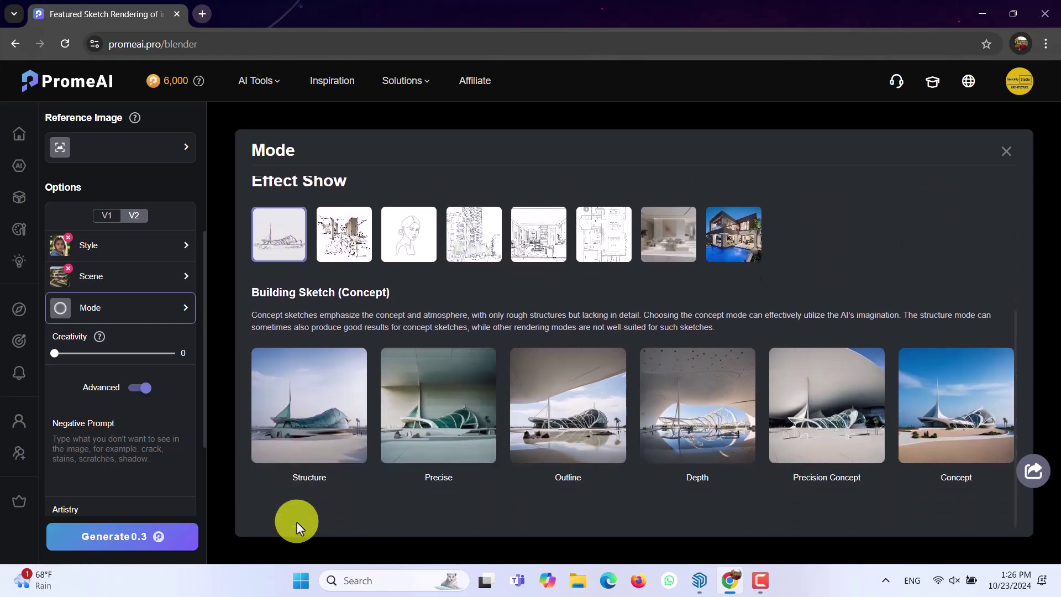
click(556, 425)
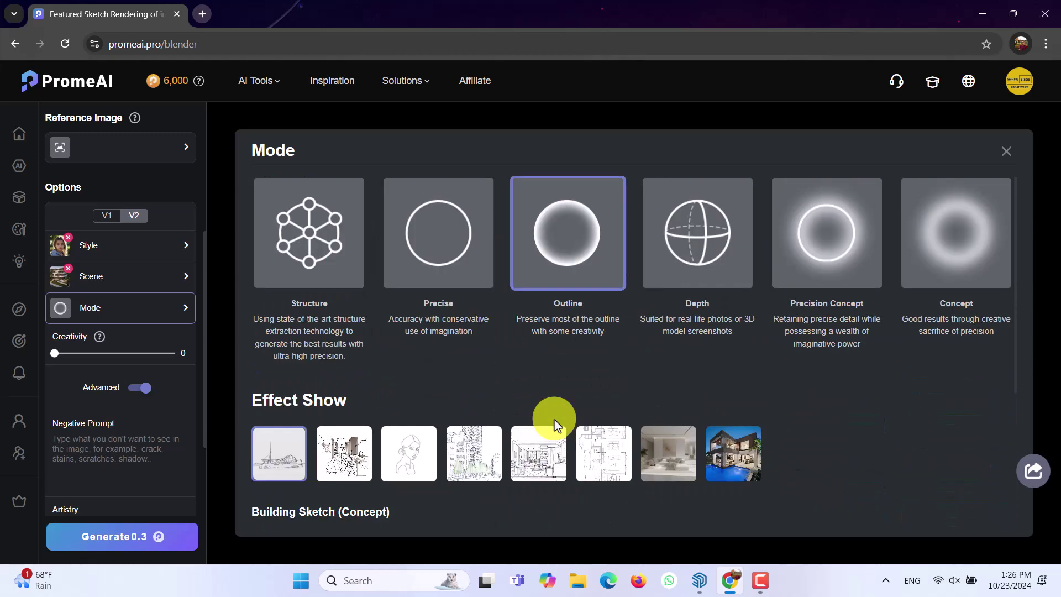
Raise the Creativity slider from 14 to 40
mouse_move(54, 354)
mouse_down()
mouse_move(129, 363)
mouse_move(61, 355)
mouse_up()
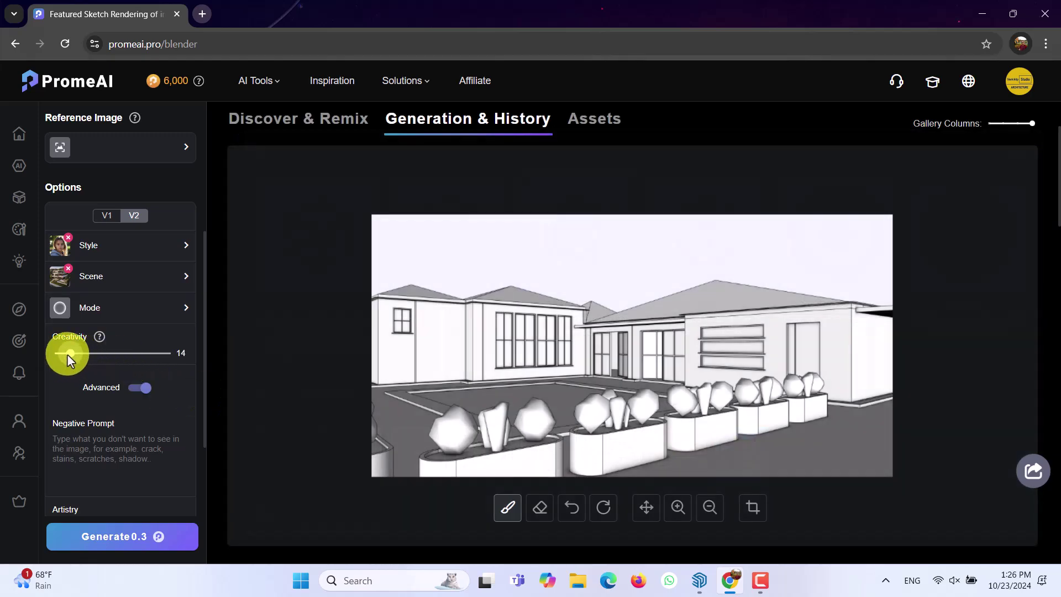
mouse_move(99, 339)
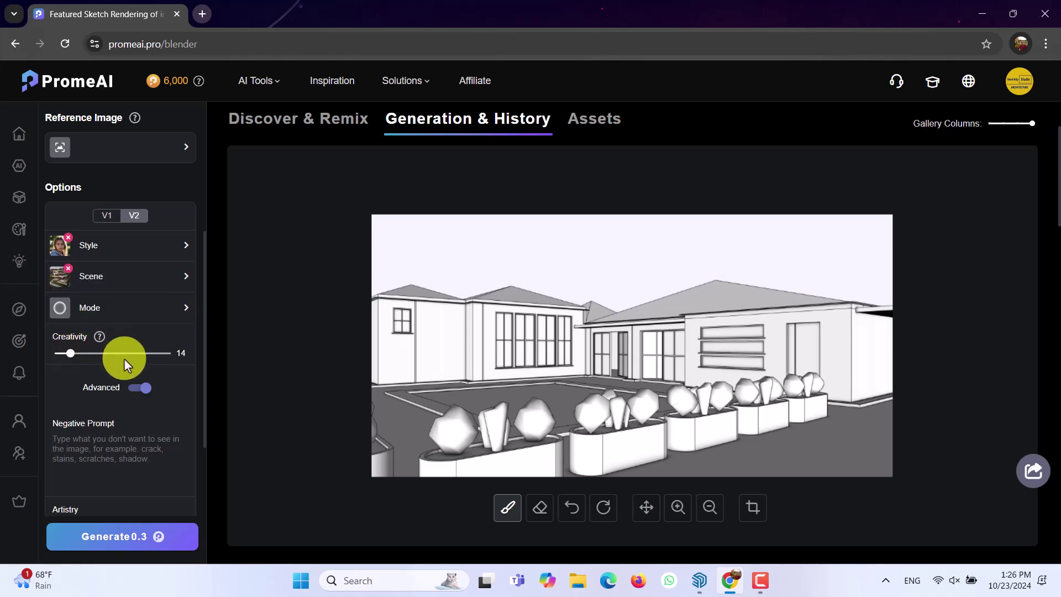
scroll(125, 359, up, 3)
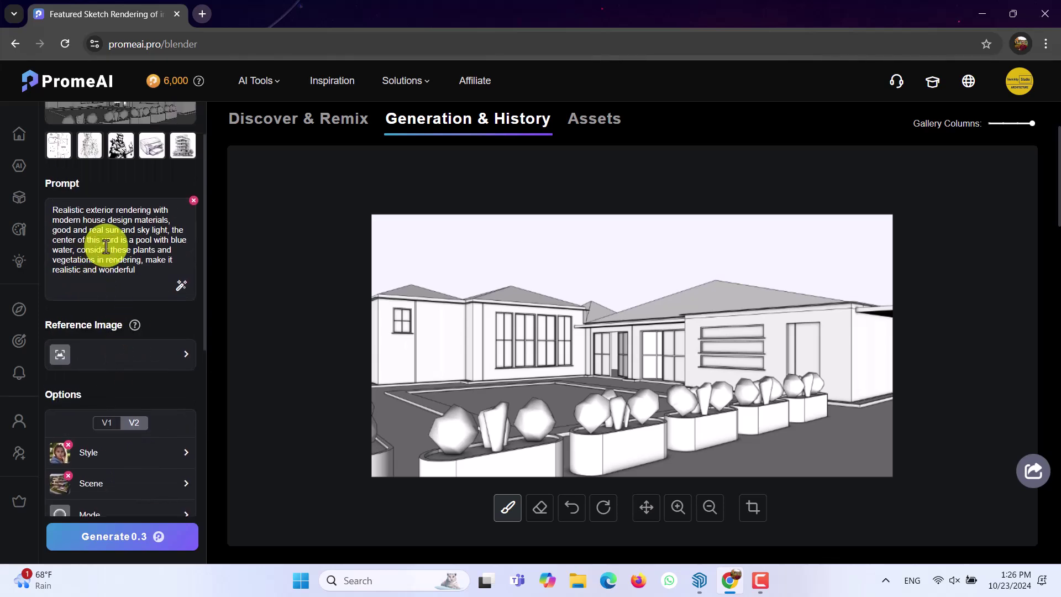
scroll(109, 248, down, 1)
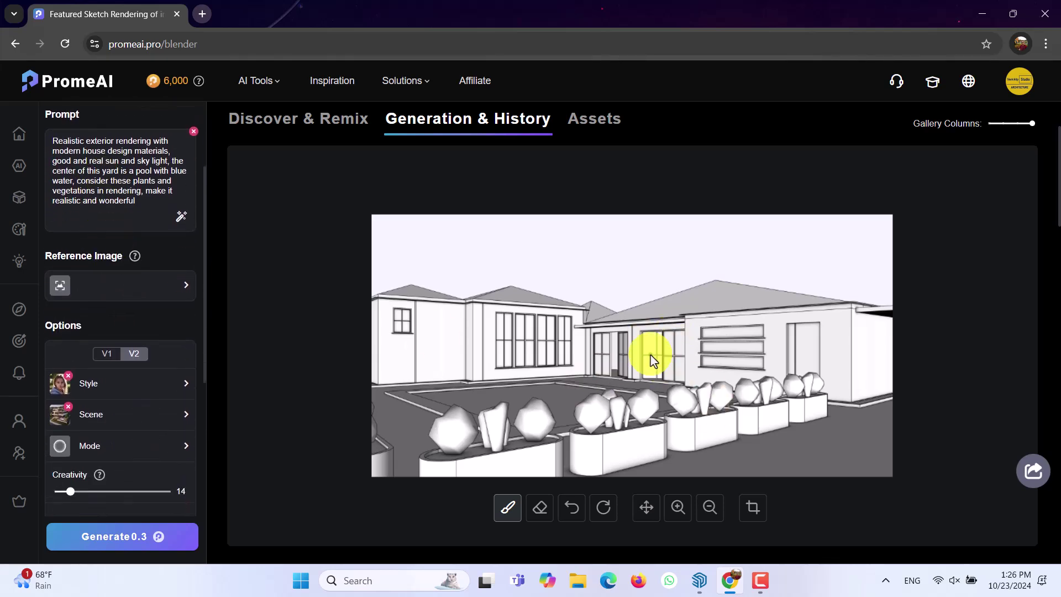
scroll(105, 419, down, 1)
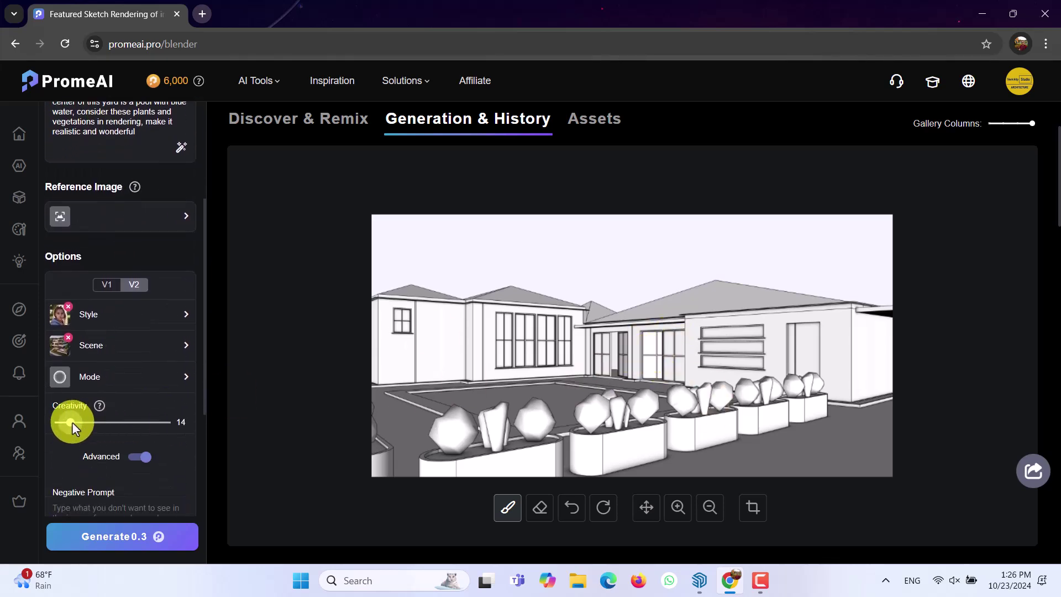
drag(72, 423, 101, 425)
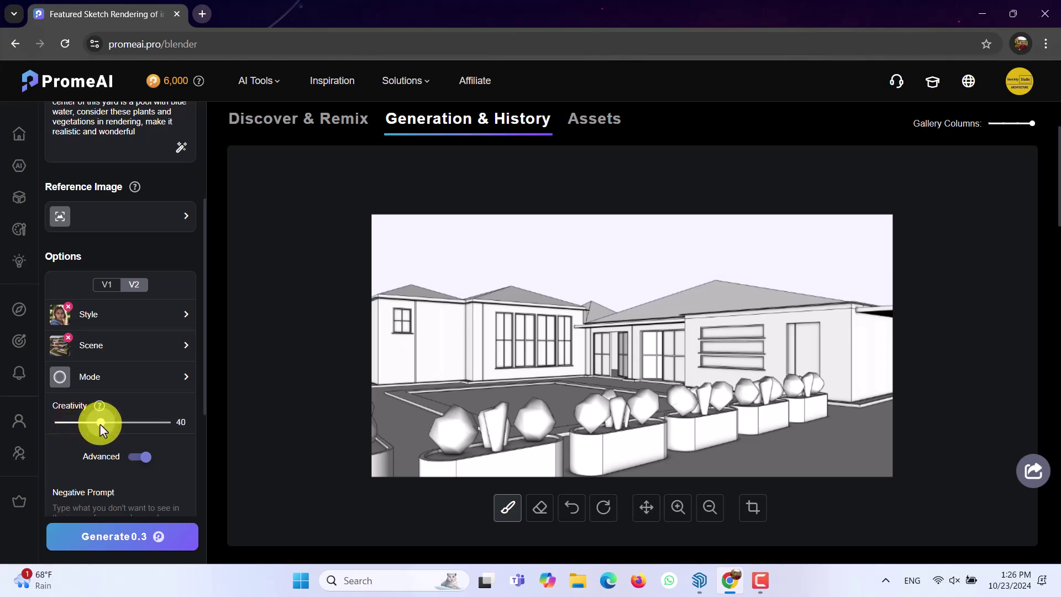
scroll(182, 433, down, 2)
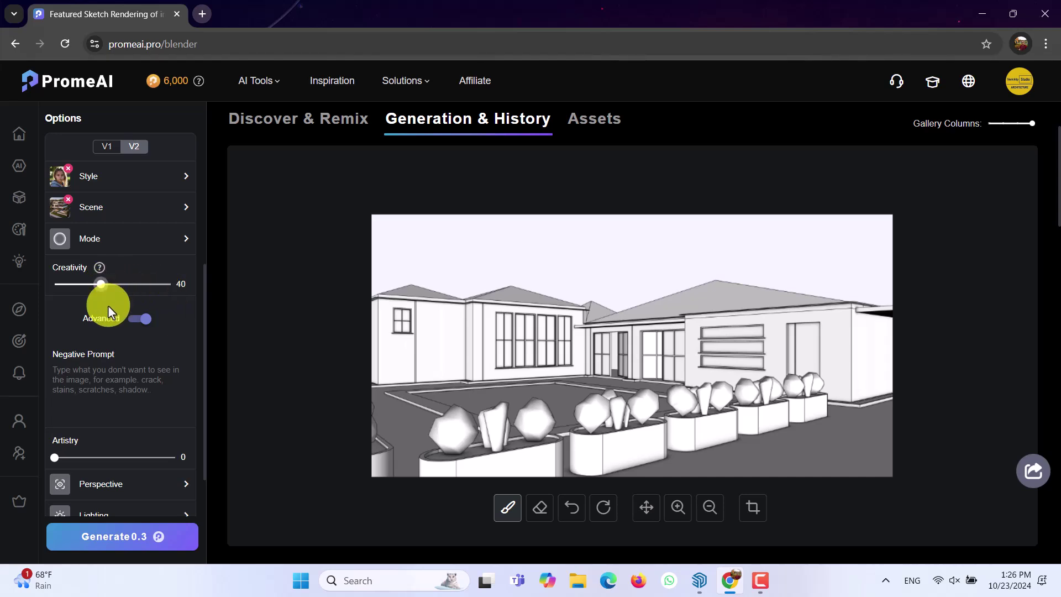
Enter the negative prompt 'Bad crop, bad shape, bad volumes'
click(91, 376)
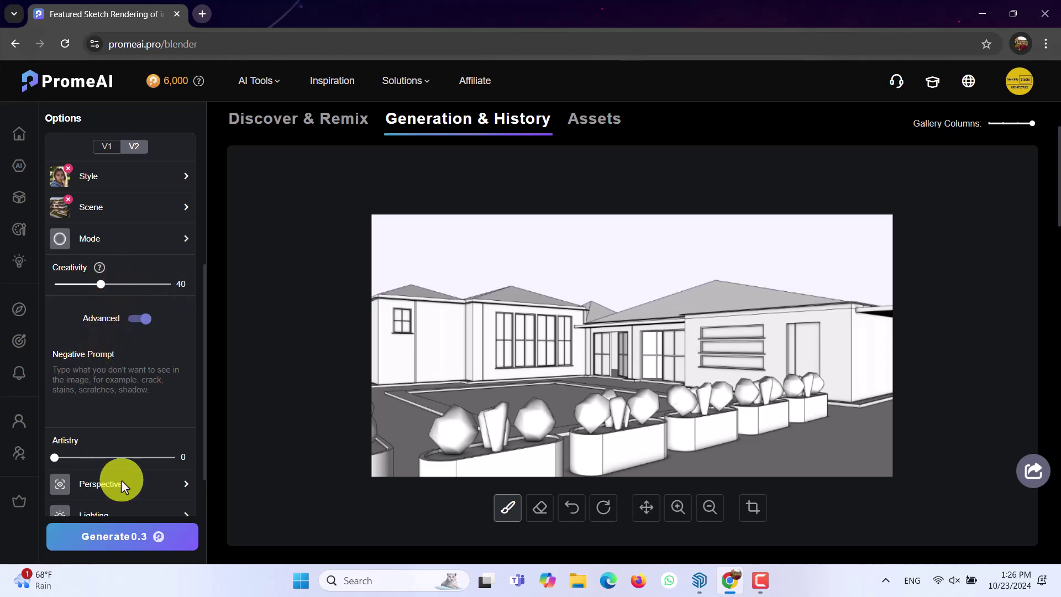
text(Bad crop)
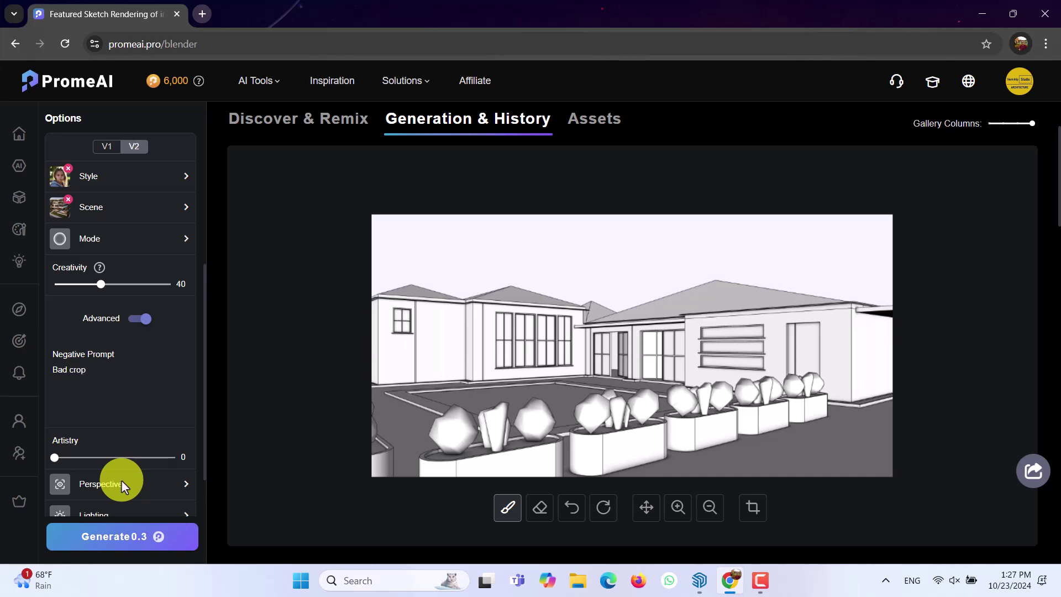
text(, bad shape)
text(, bad vloumes)
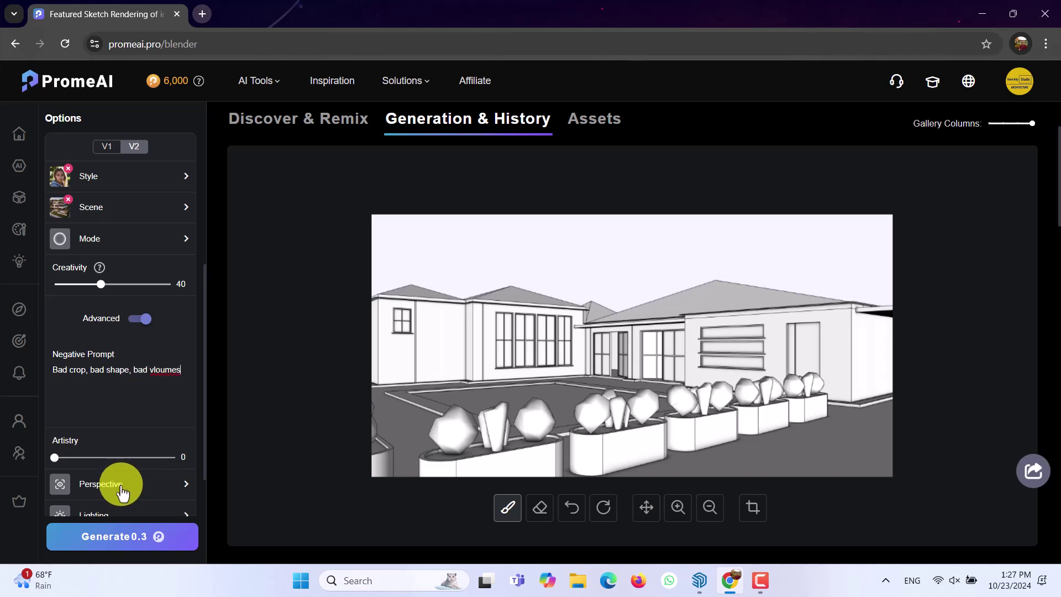
key(BackSpace)
key(BackSpace)
key(BackSpace)
key(BackSpace)
key(BackSpace)
key(BackSpace)
text(olumne)
key(BackSpace)
text(es)
scroll(123, 486, down, 2)
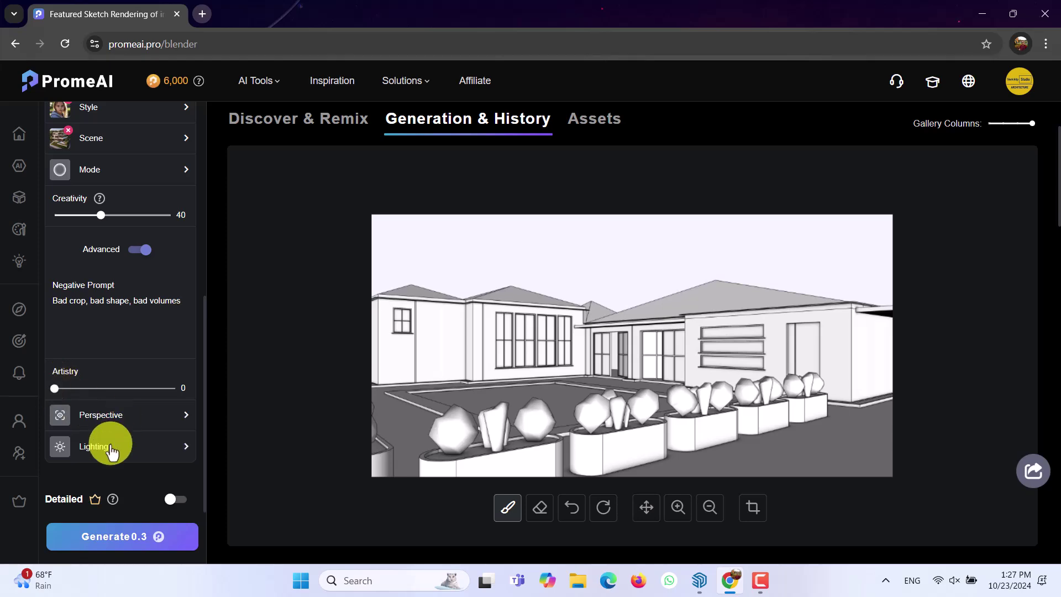
click(106, 419)
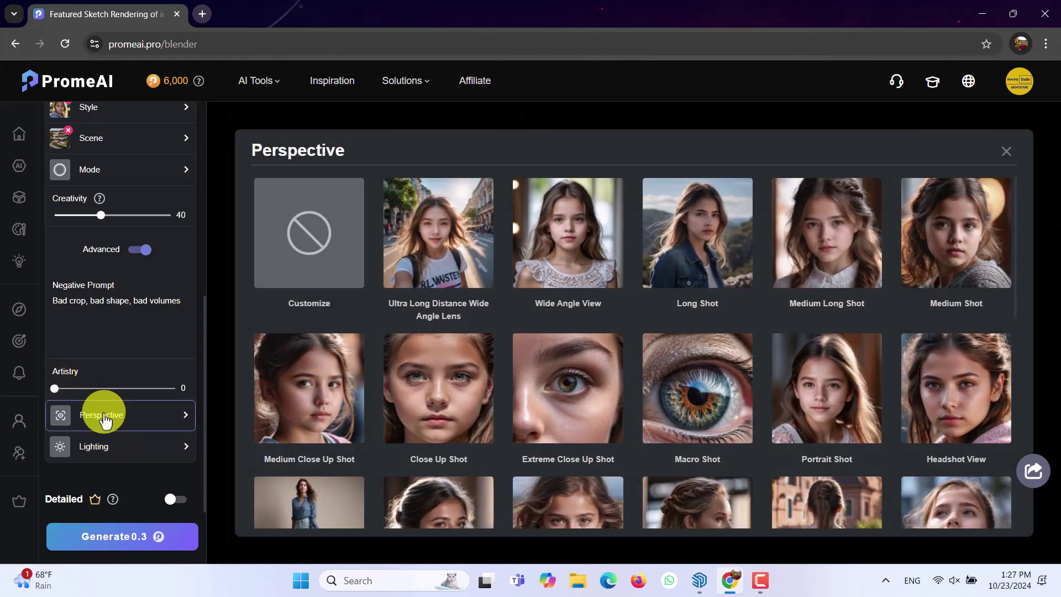
scroll(439, 404, down, 5)
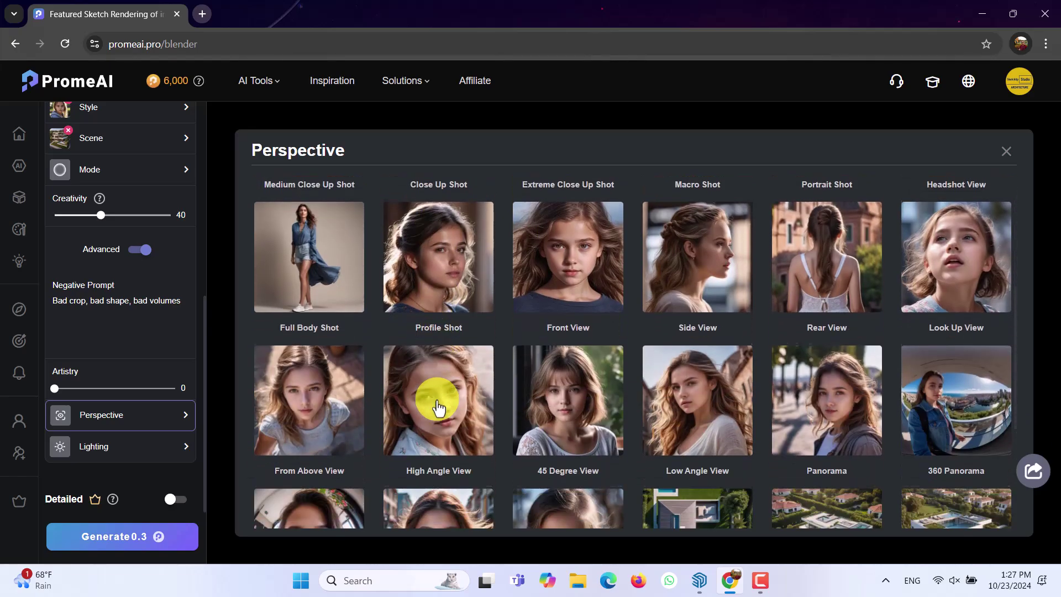
scroll(438, 408, down, 5)
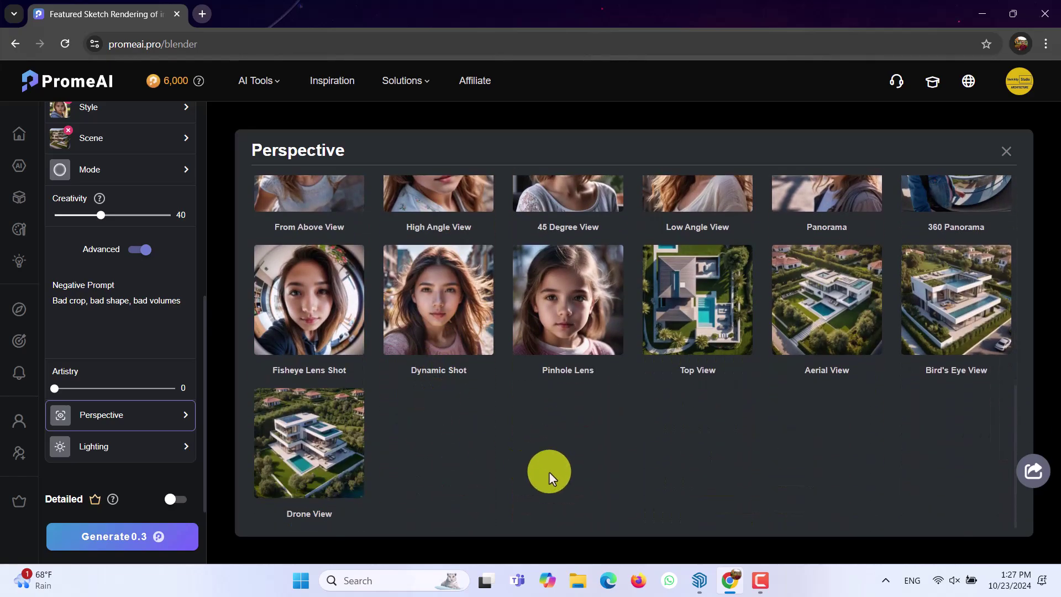
click(160, 300)
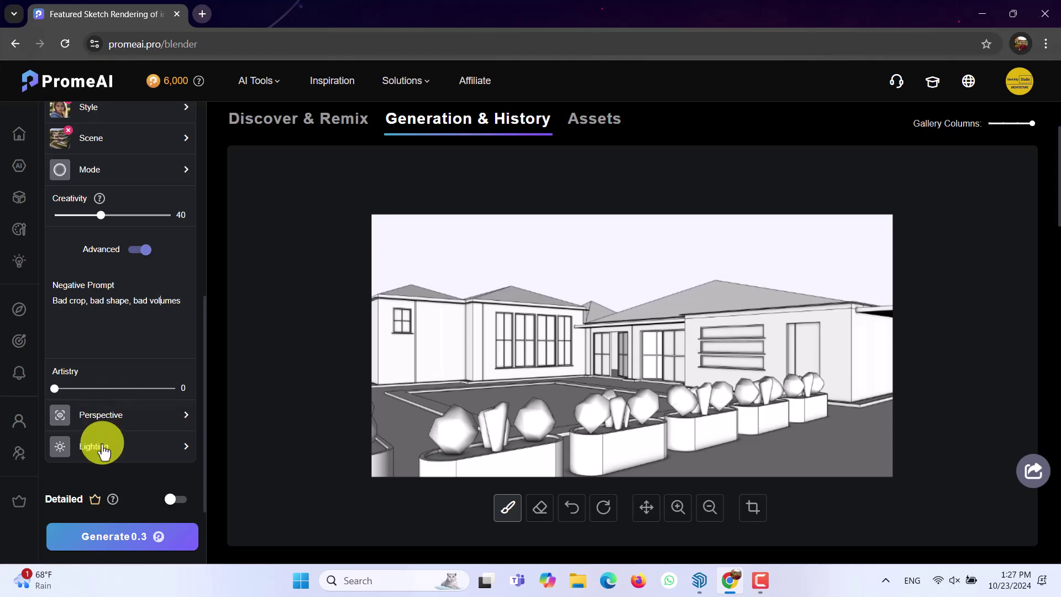
click(104, 452)
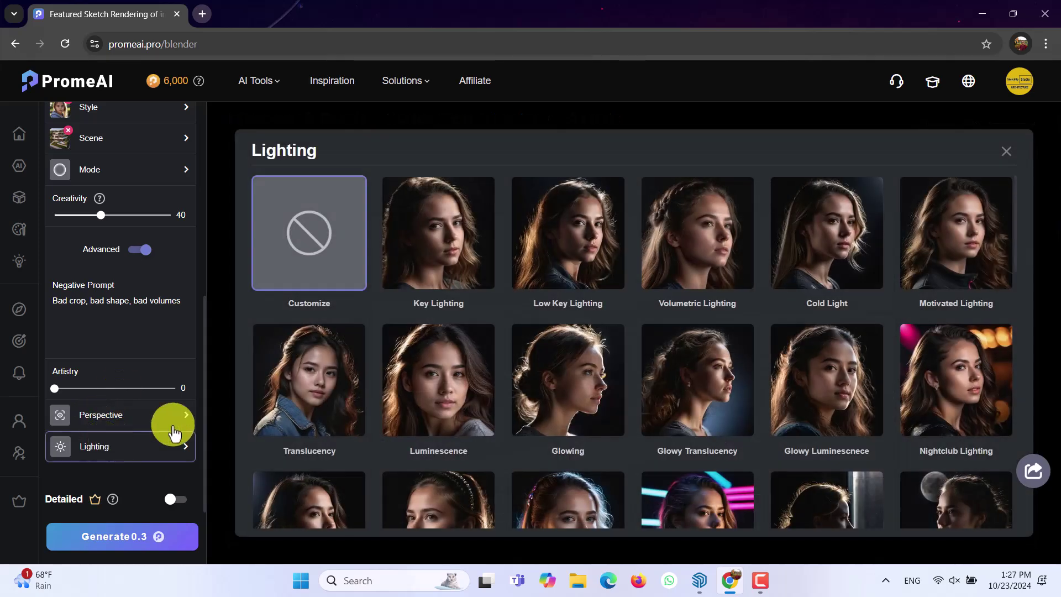
scroll(486, 303, down, 5)
scroll(486, 303, down, 8)
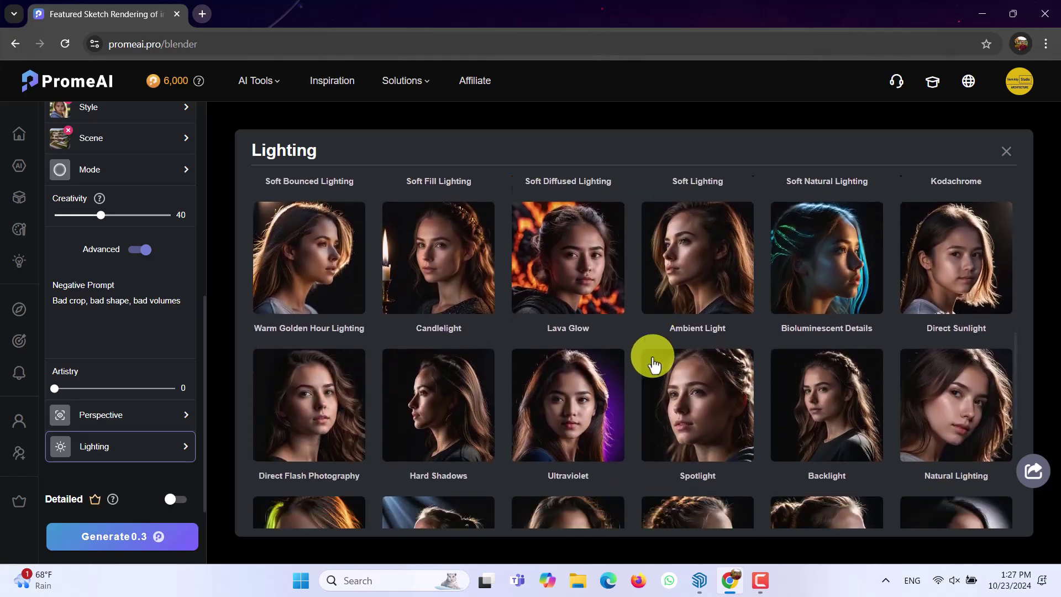
scroll(563, 364, down, 4)
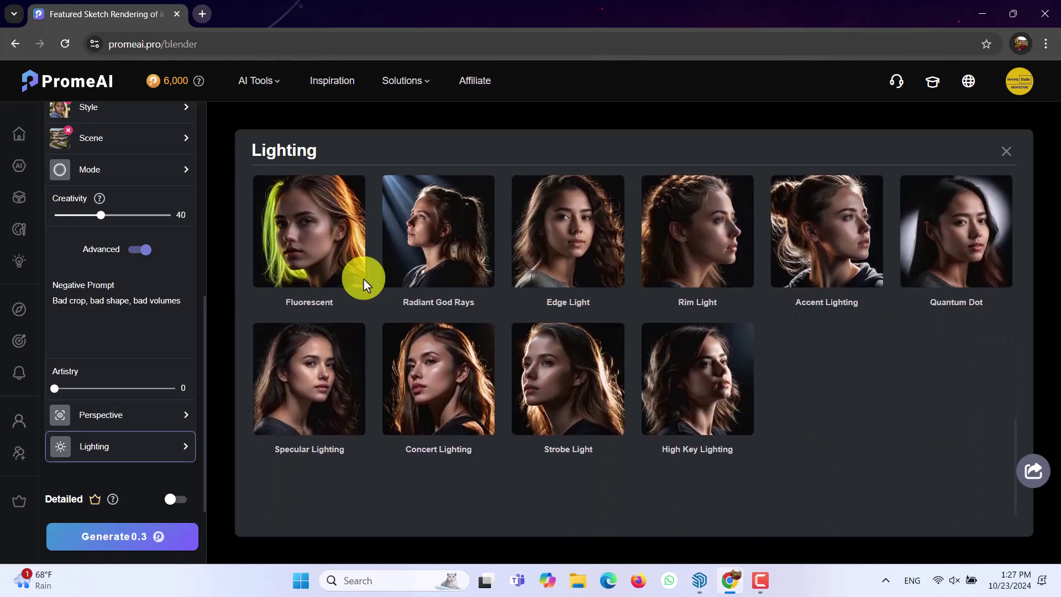
click(135, 354)
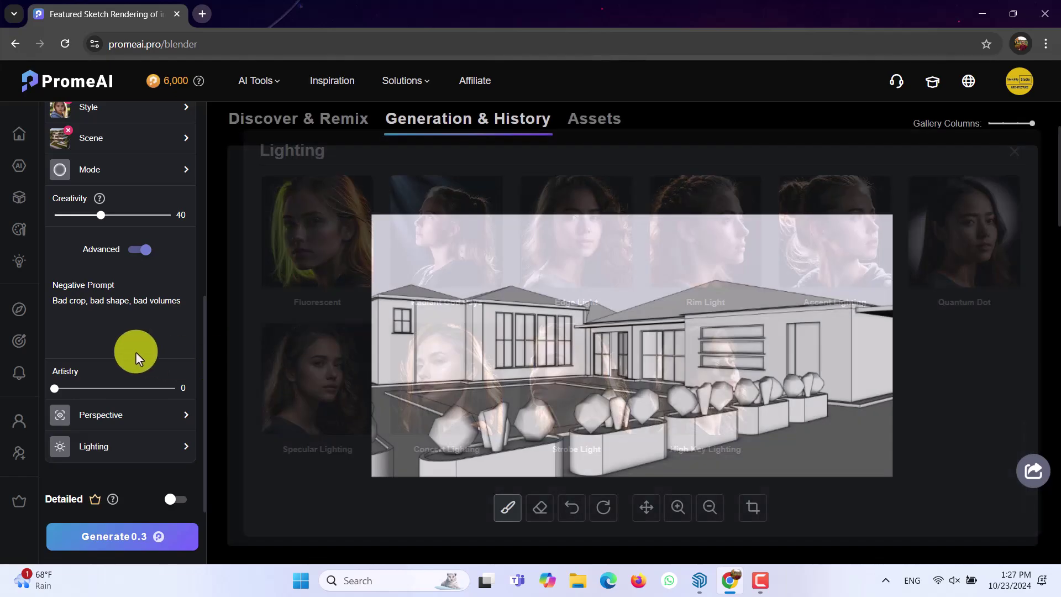
scroll(145, 344, up, 1)
scroll(148, 342, down, 3)
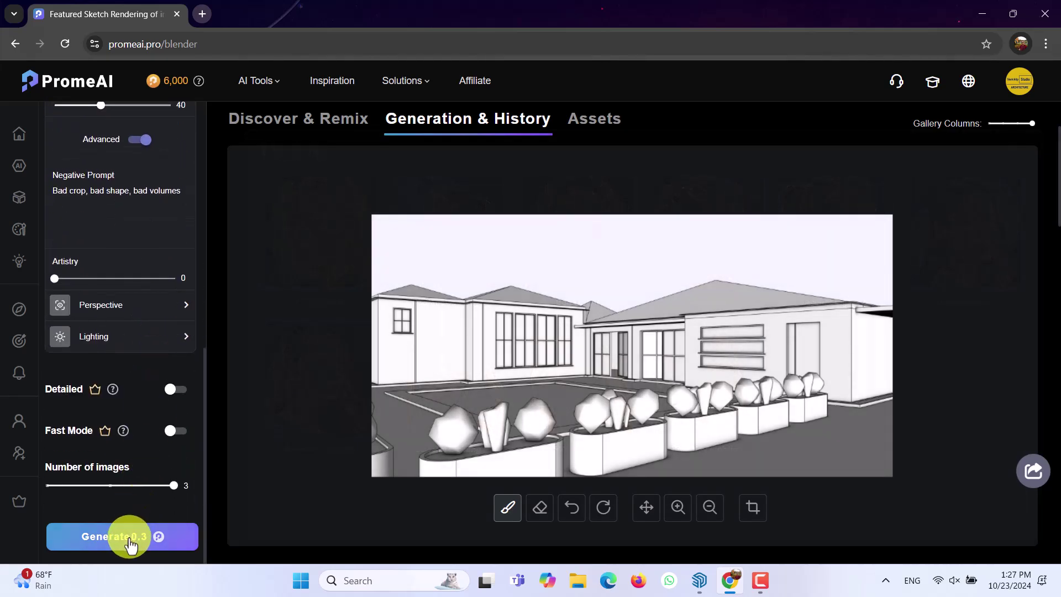
Generate three photorealistic pool-house renders and download the third as a preview JPG
click(131, 539)
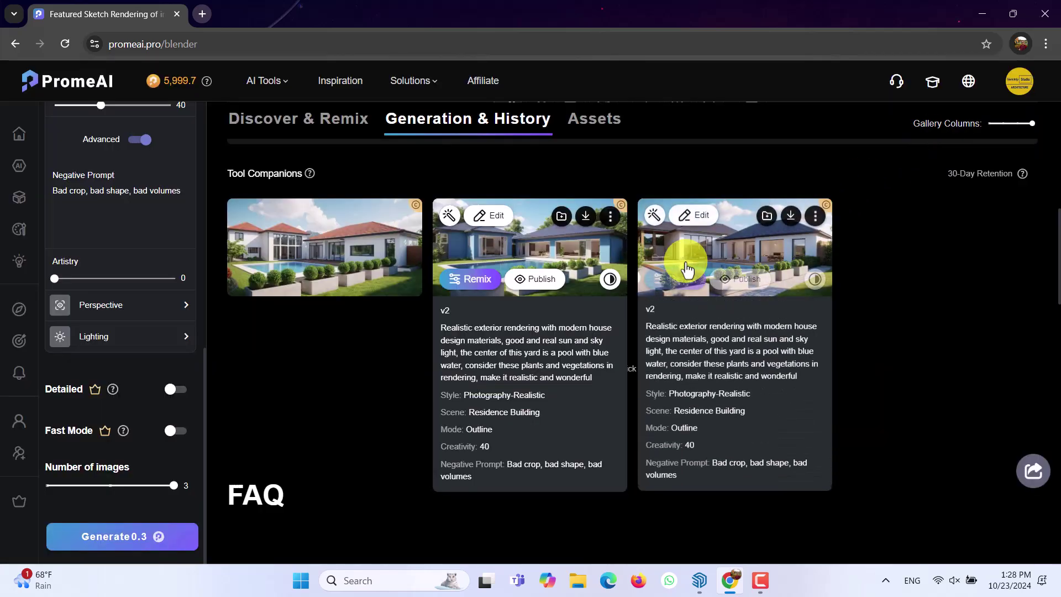
click(793, 216)
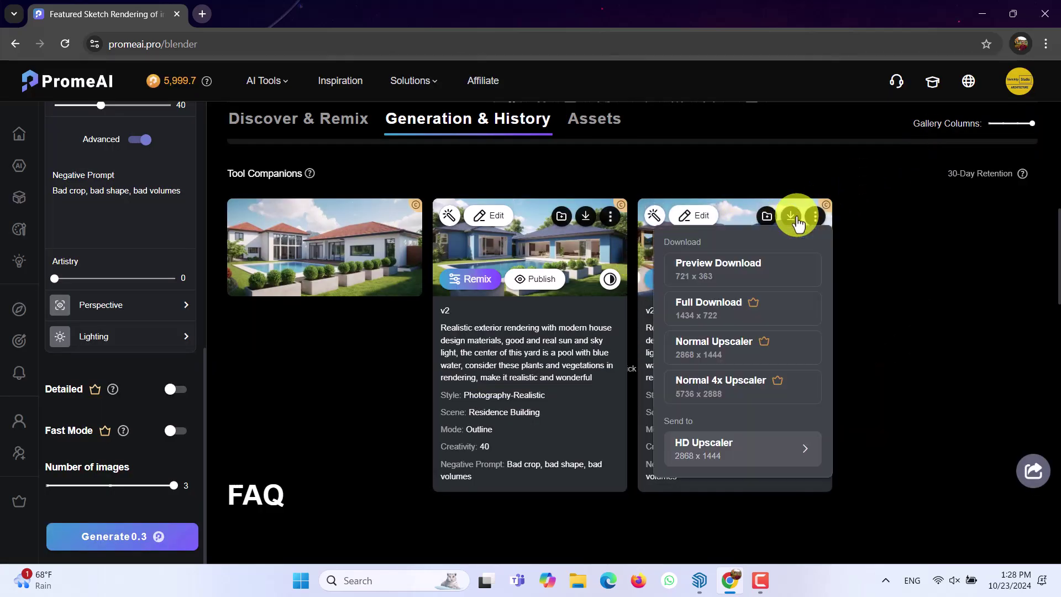
click(719, 271)
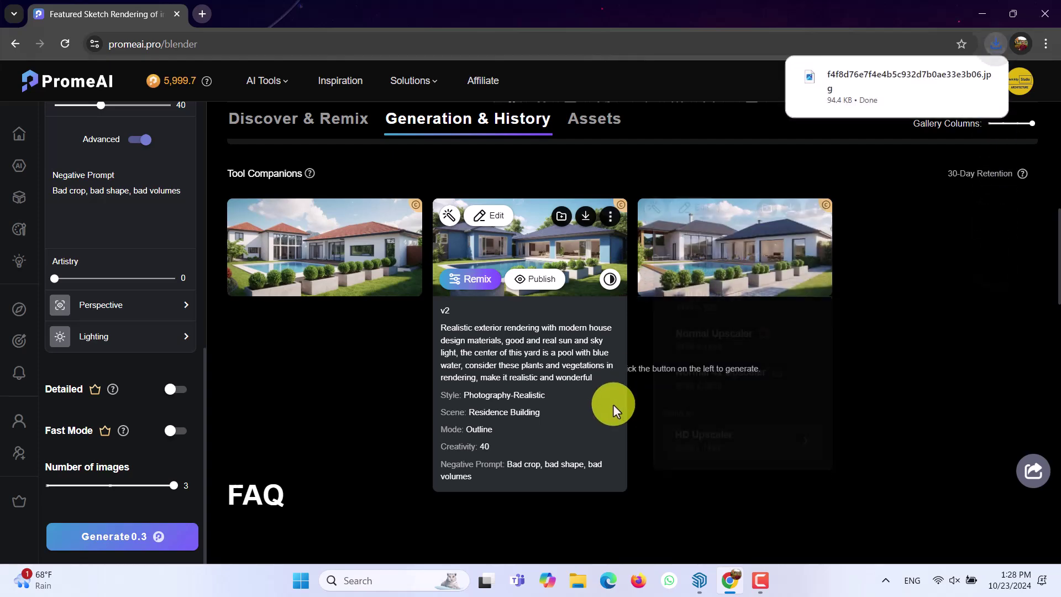
Show the downloaded JPG render in its folder in File Explorer
click(960, 78)
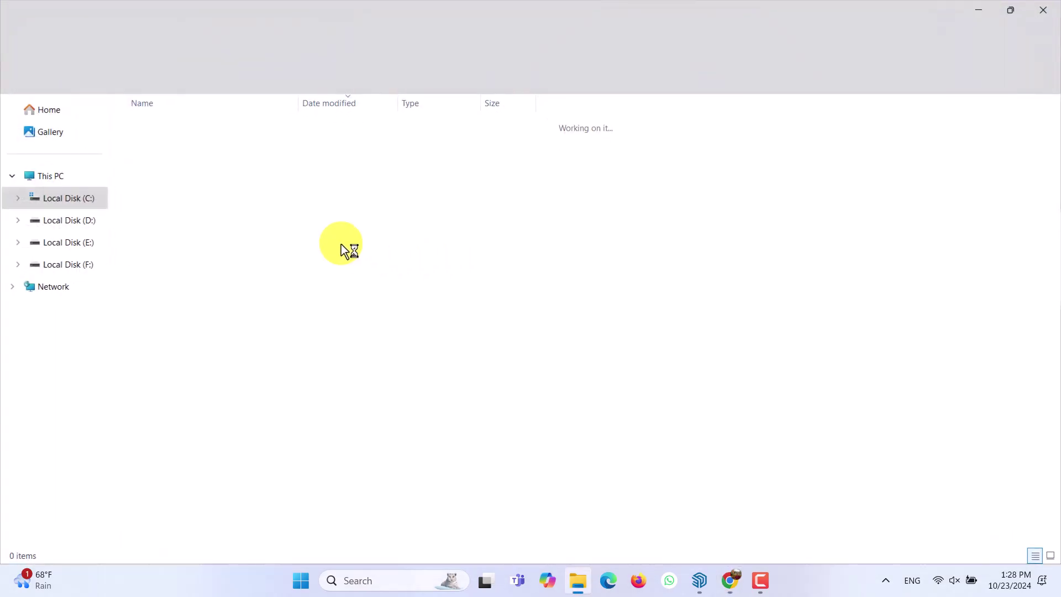